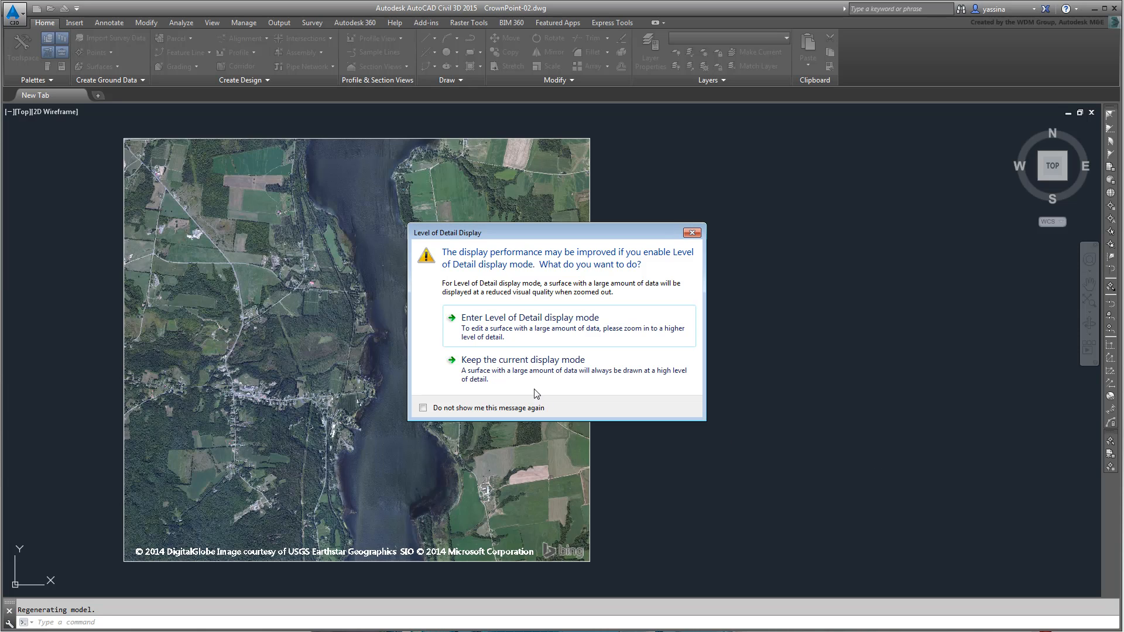
Keep the current display mode instead of enabling the reduced Level of Detail display for surfaces
click(537, 368)
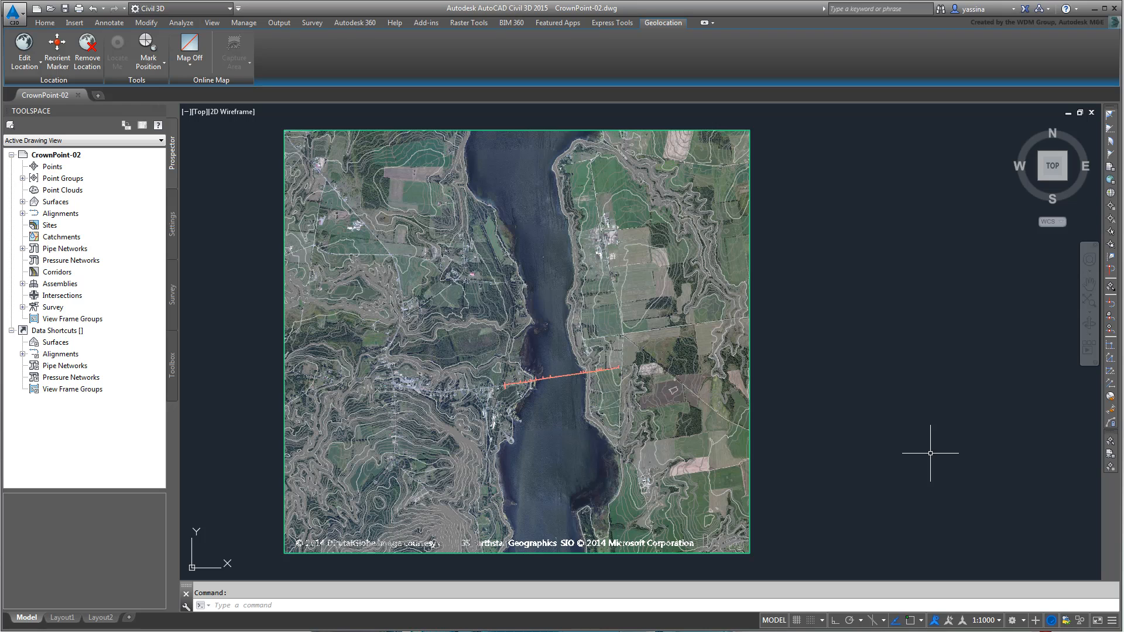
Add a surface profile of CrownPoint-EG sampled along the full length of Alignment - New Bridge Design
scroll(852, 332, up, 2)
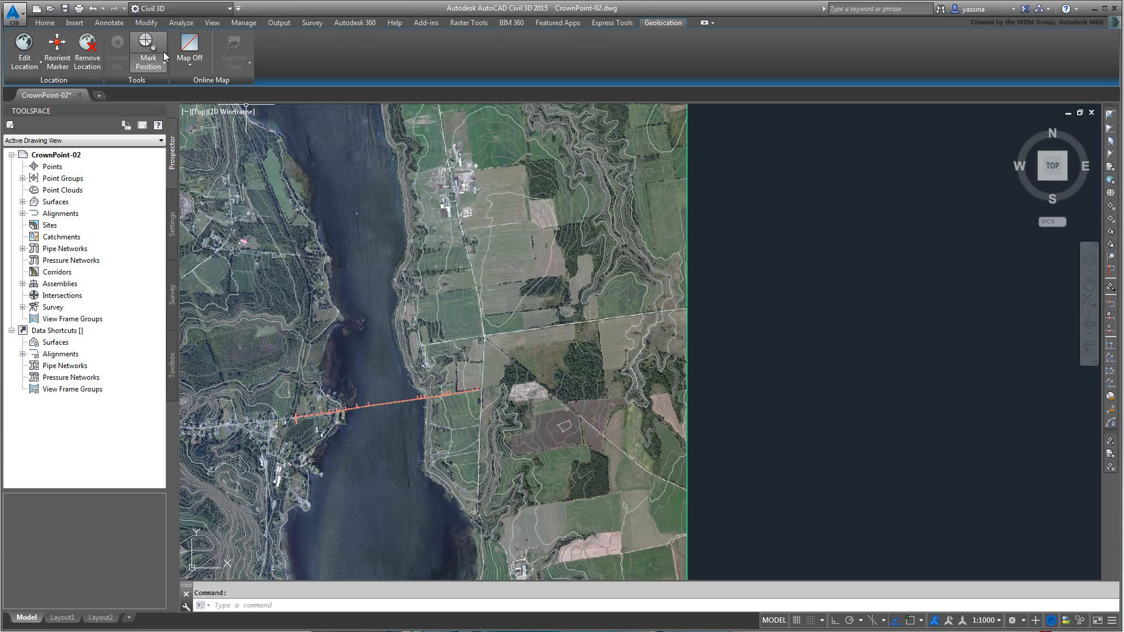
click(45, 22)
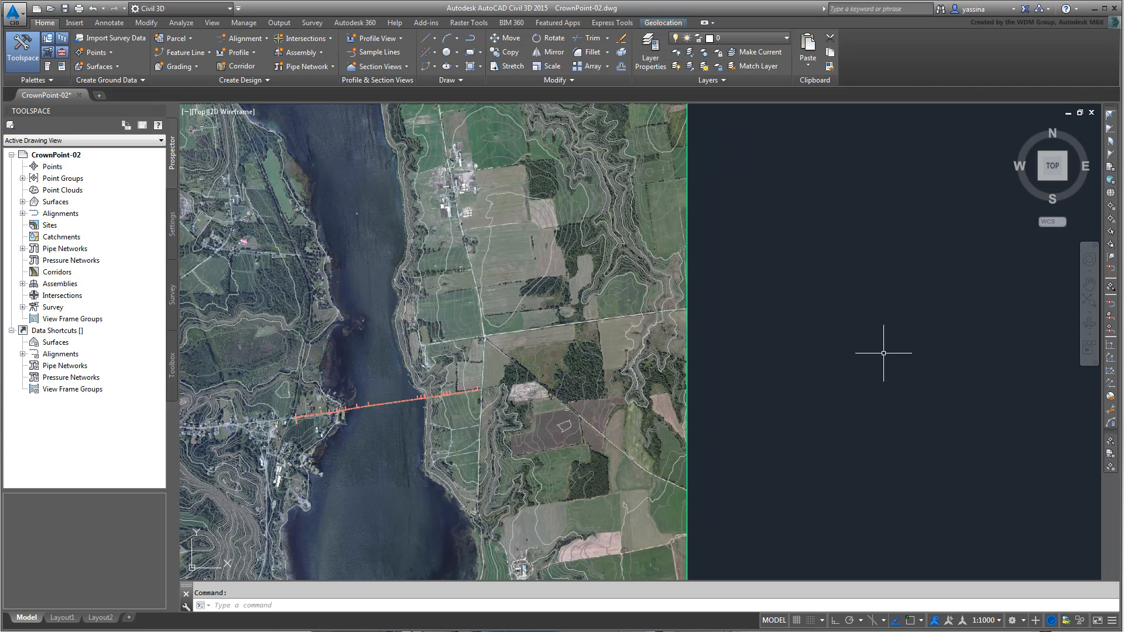
click(252, 52)
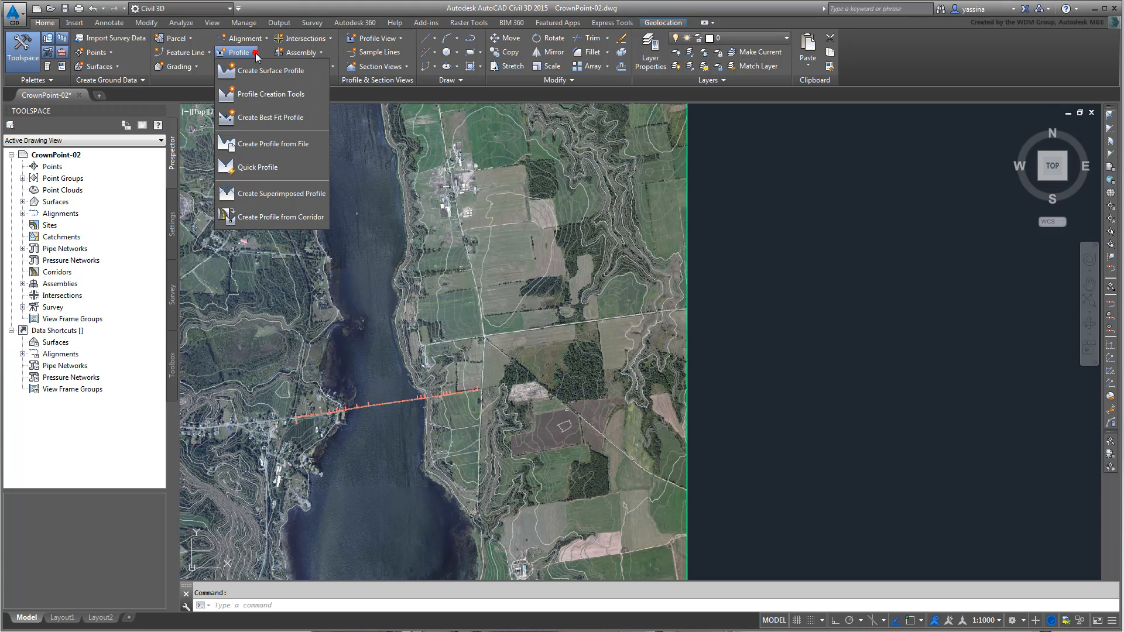
click(278, 73)
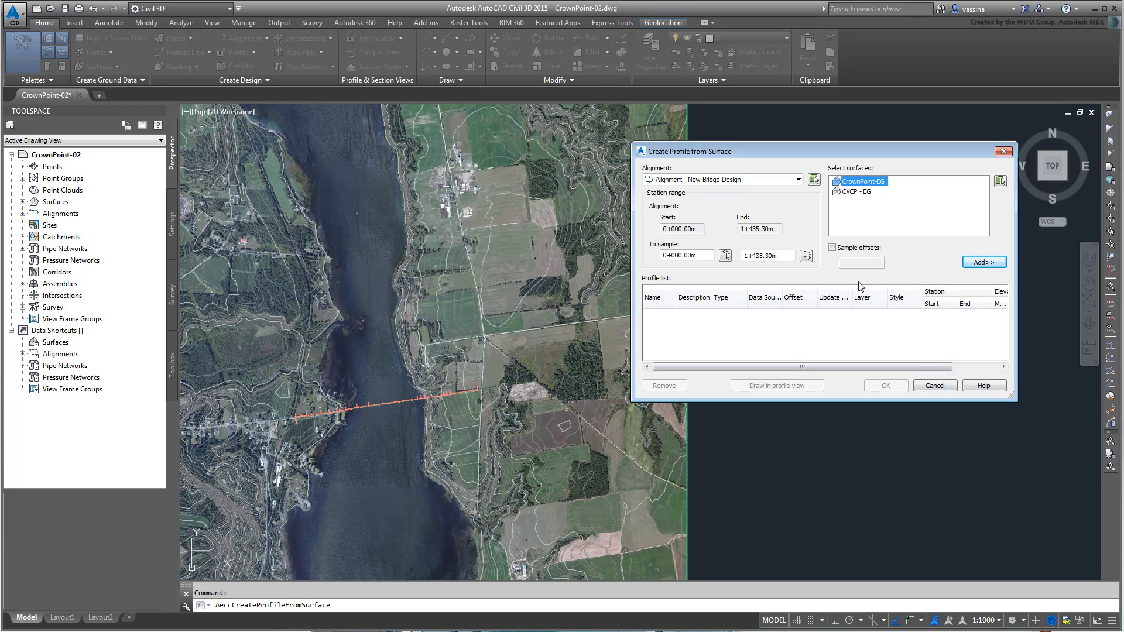
click(799, 180)
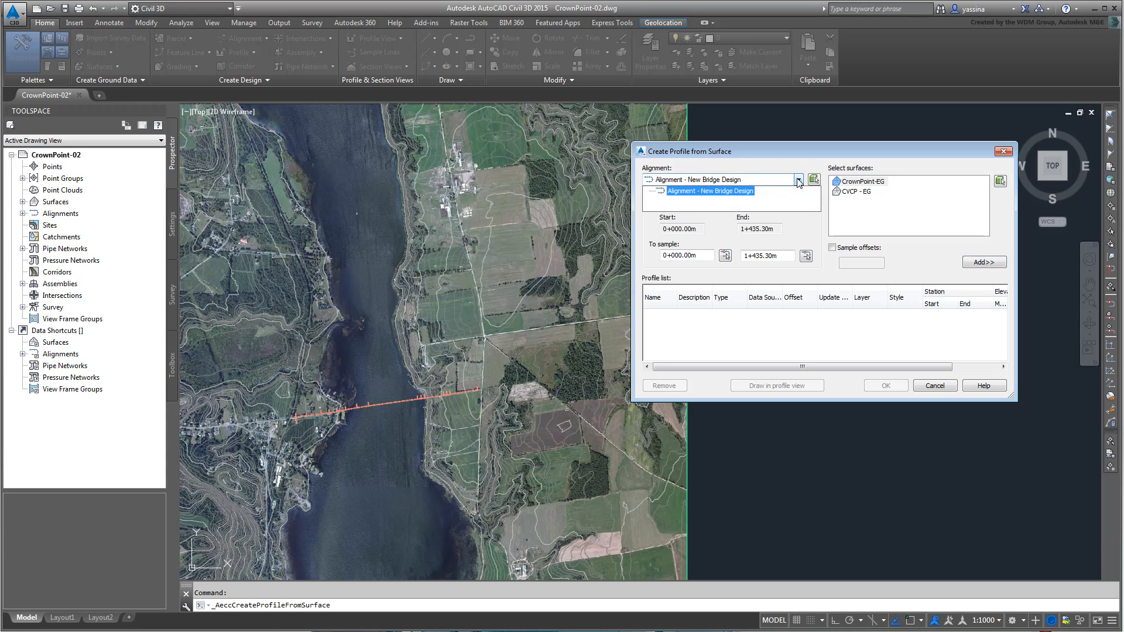
click(798, 180)
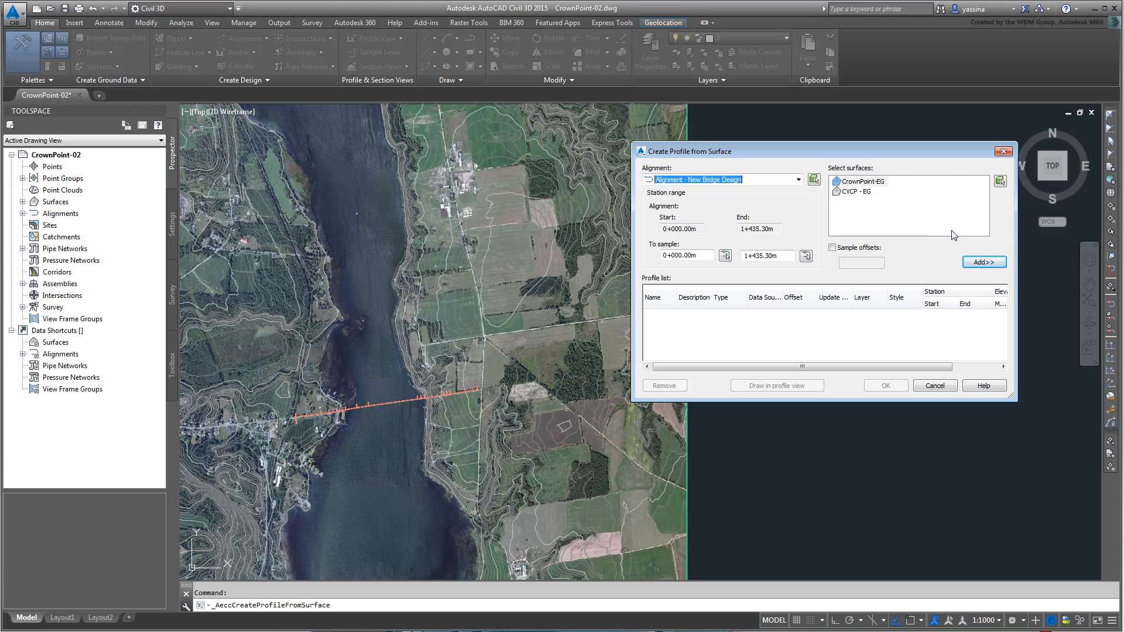
click(872, 184)
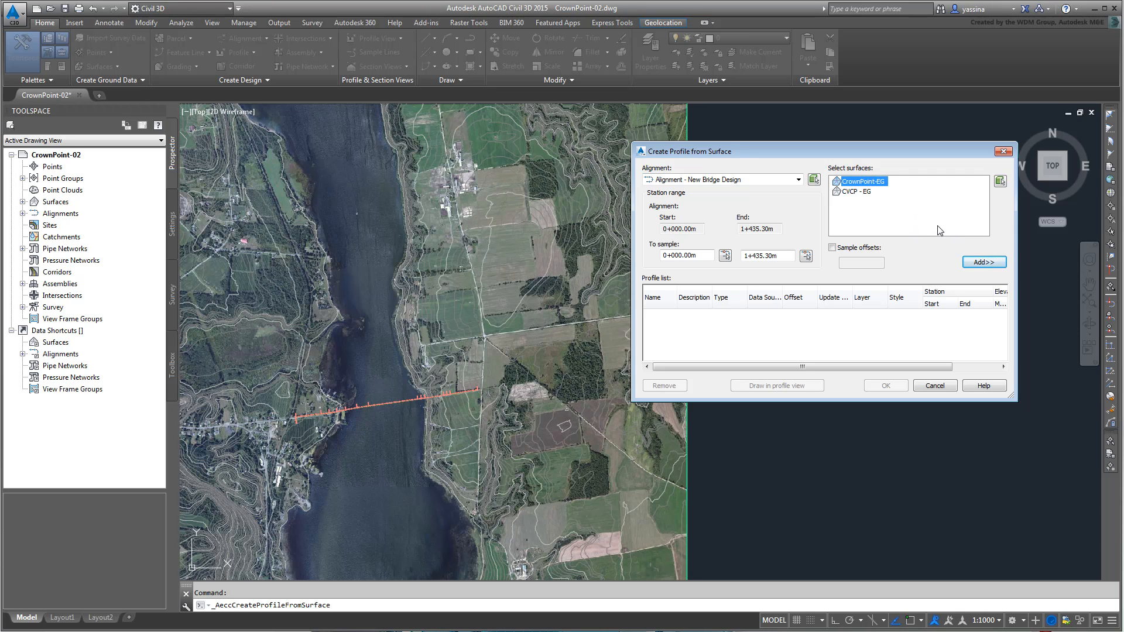
click(984, 262)
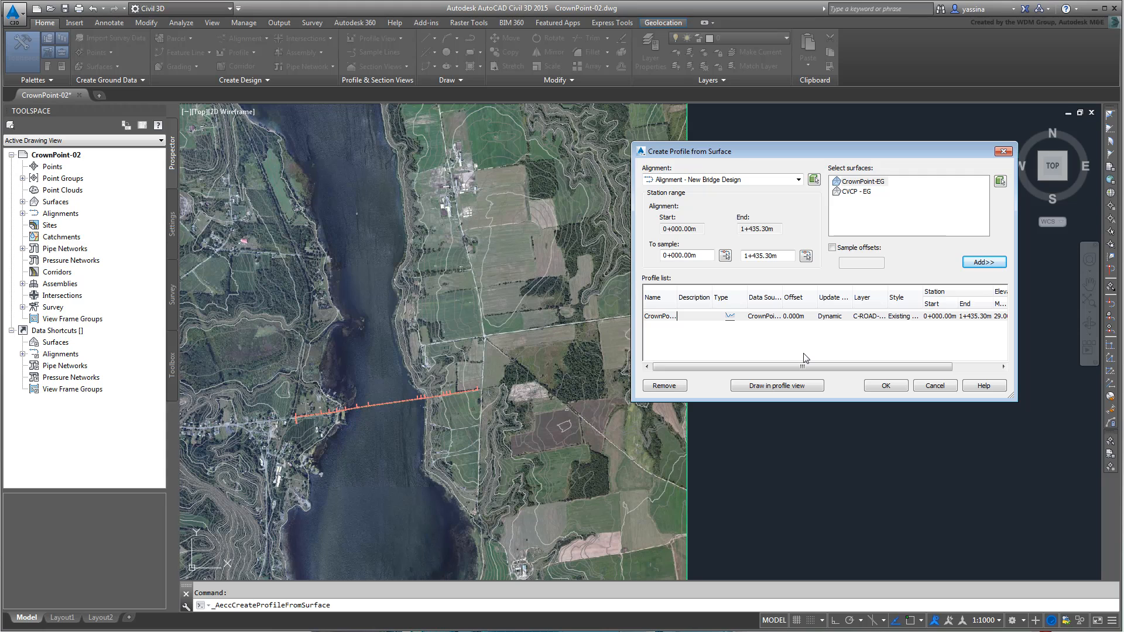
Create a profile view named "ProfView - New Bridge" and place it in the empty area east of the aerial map
click(779, 386)
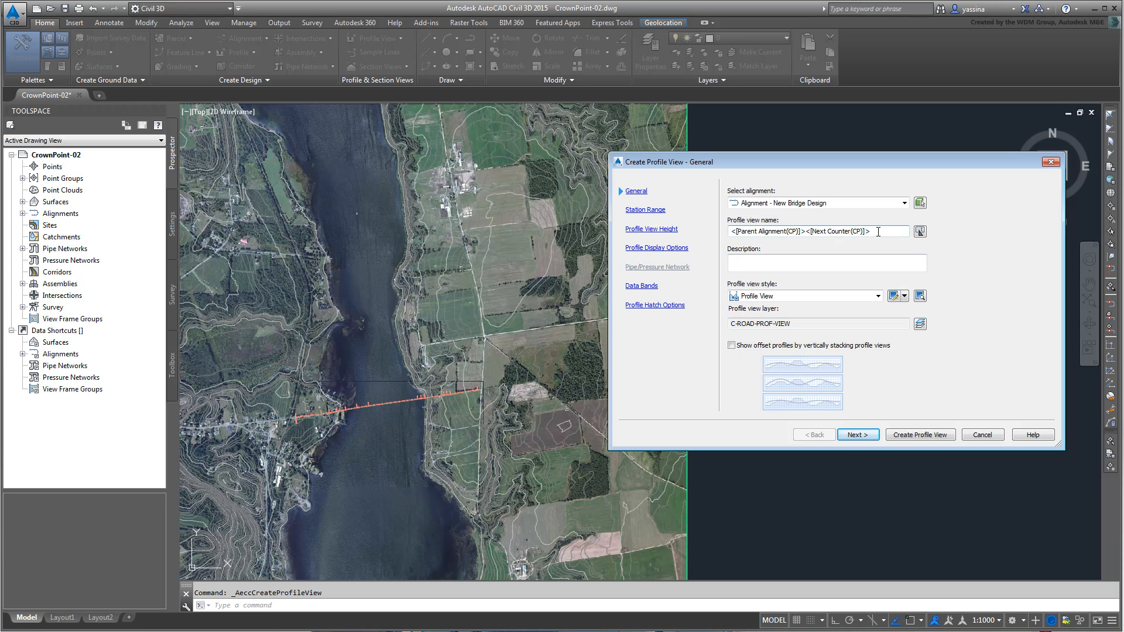
double_click(879, 231)
text(Pr)
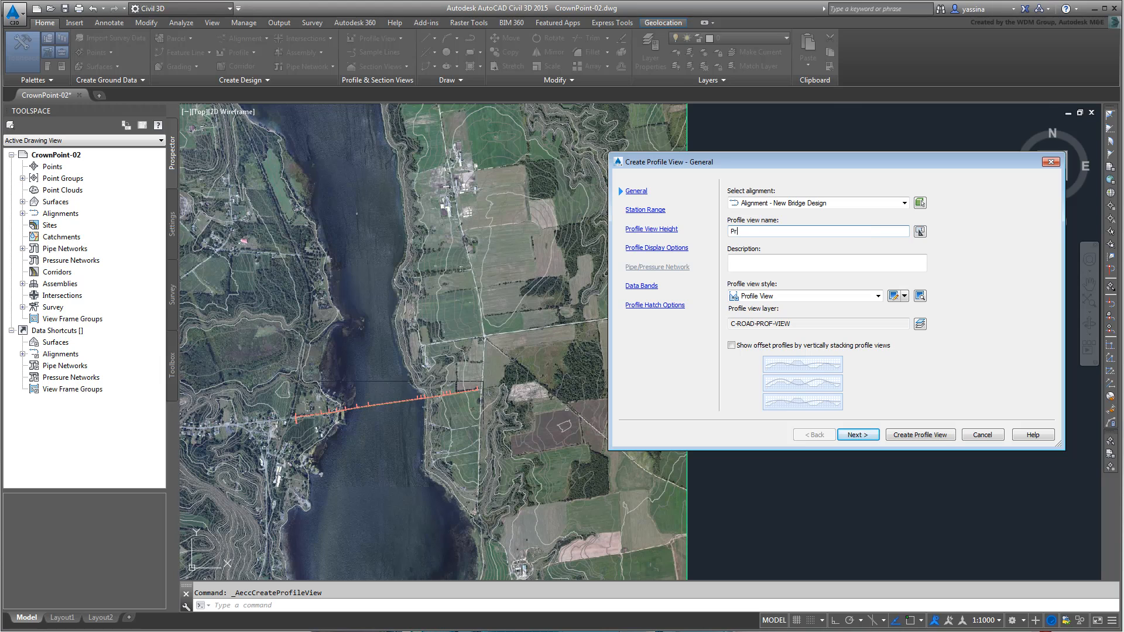
text(ofView - New Bridge)
click(918, 437)
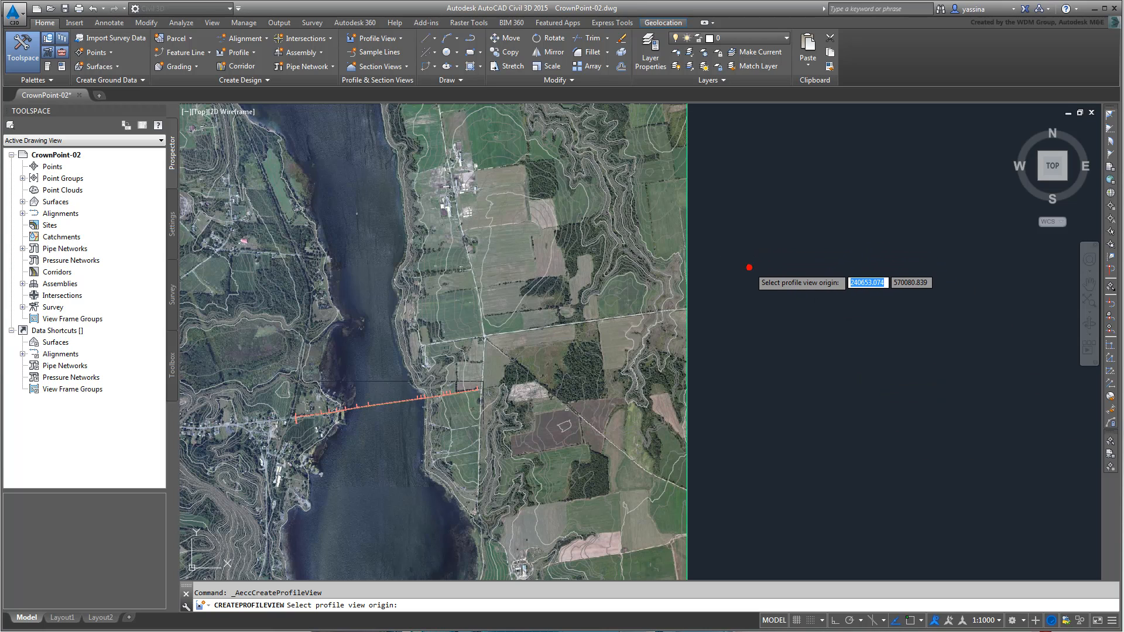
click(751, 270)
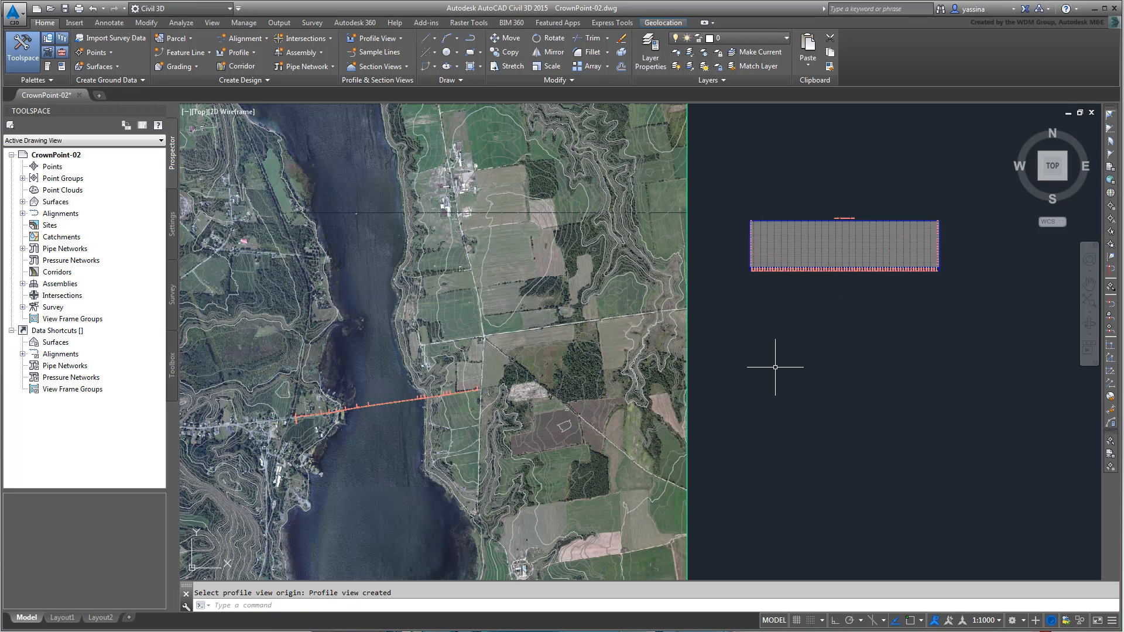
Create a layout profile named "Profile - New Bridge" in the new profile view, using the Design Profile style and Complete Label Set
scroll(868, 251, up, 4)
middle_drag(788, 326, 676, 429)
scroll(723, 374, up, 2)
mouse_move(733, 459)
middle_down()
mouse_move(697, 464)
mouse_move(658, 491)
middle_up()
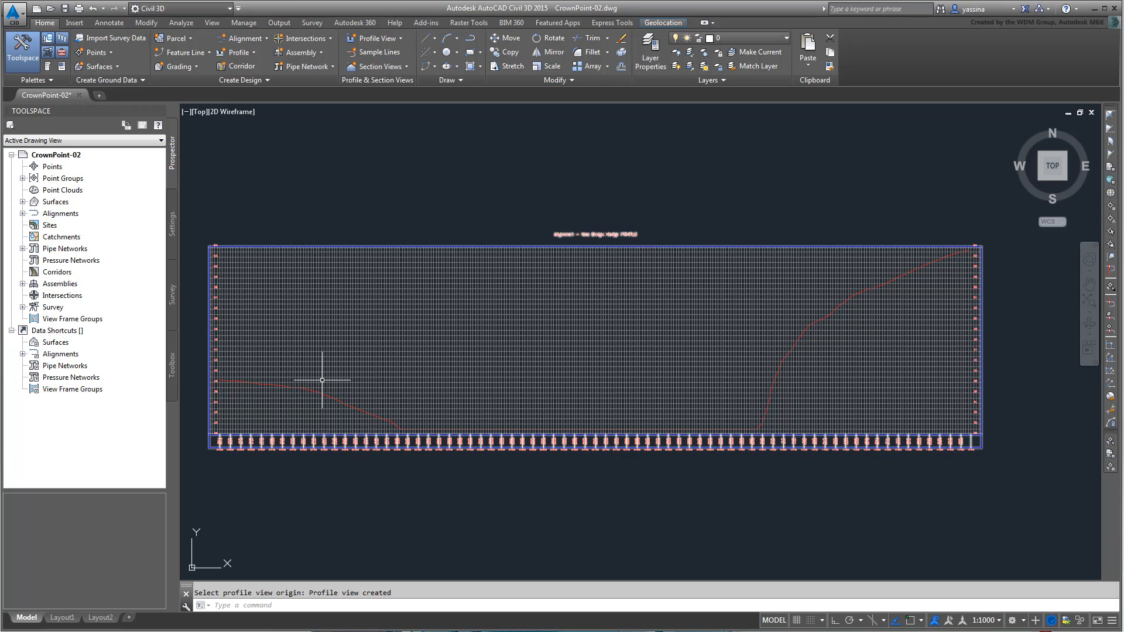
mouse_move(322, 394)
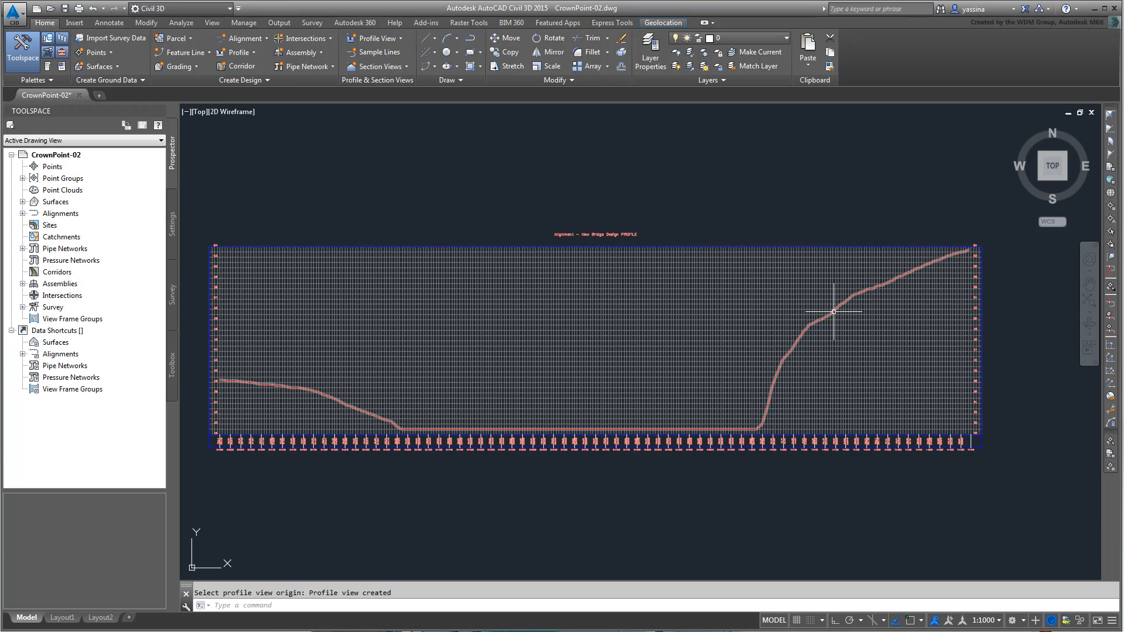
mouse_move(834, 311)
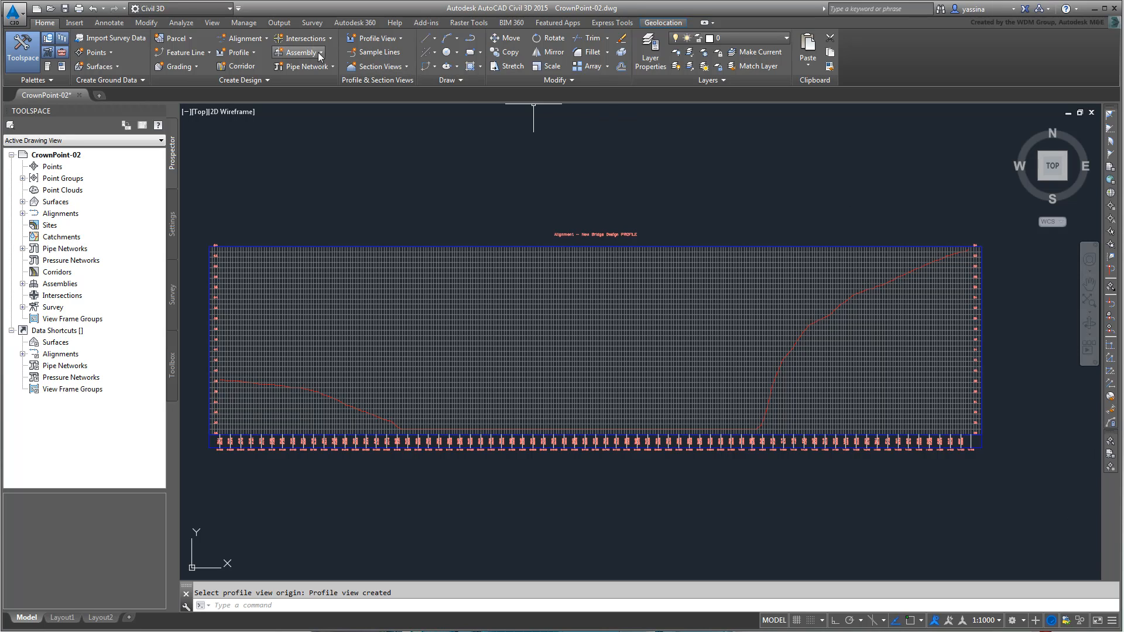
click(255, 52)
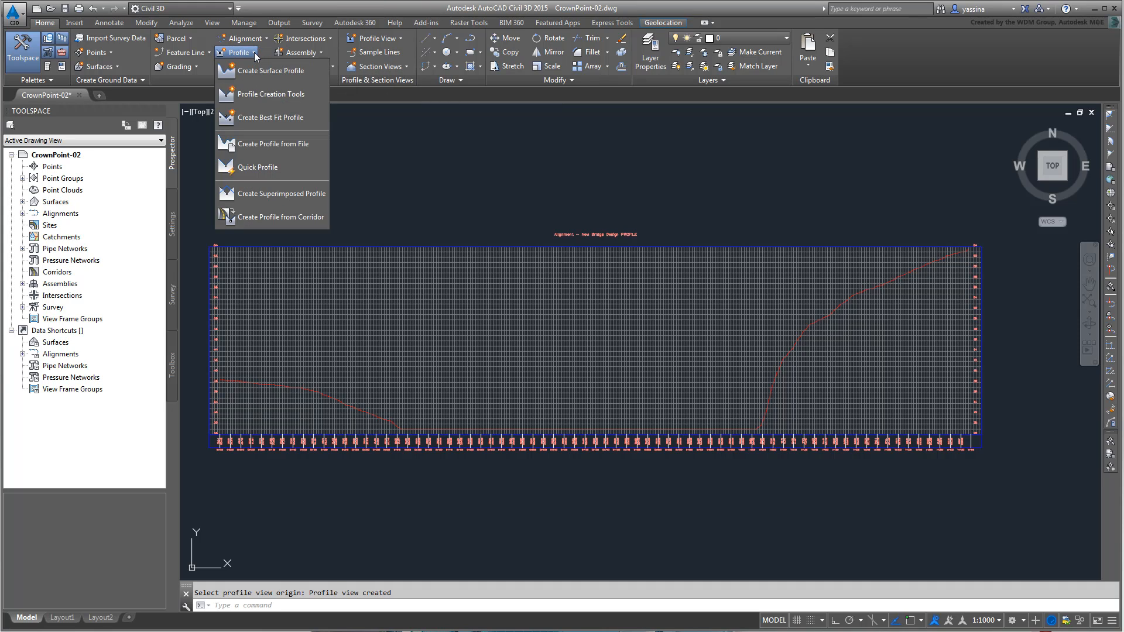
click(268, 95)
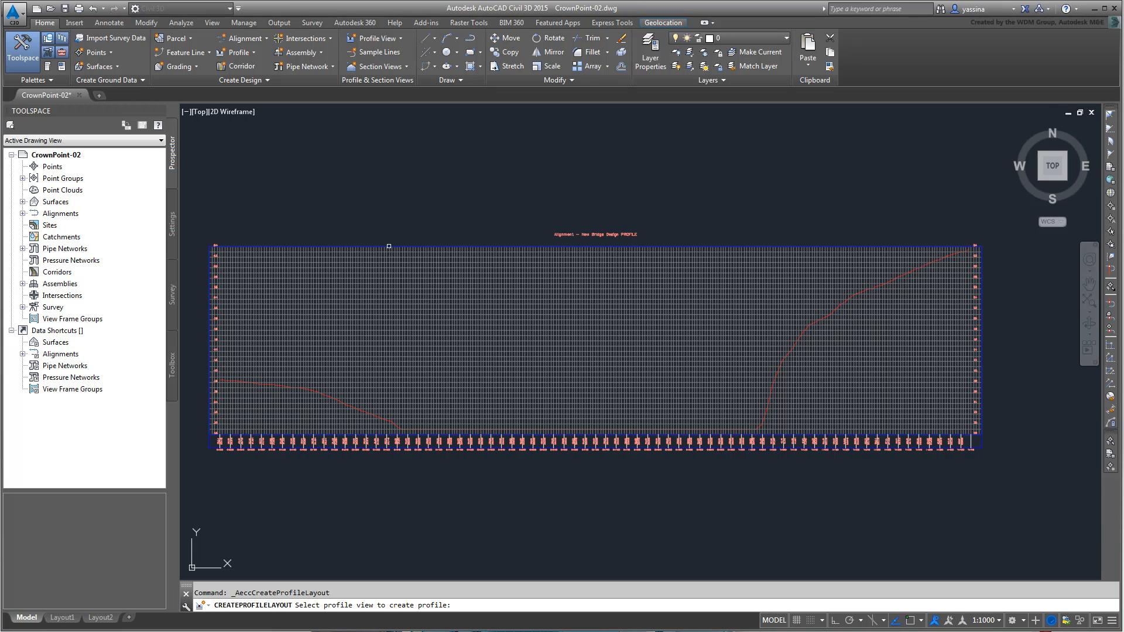
click(381, 302)
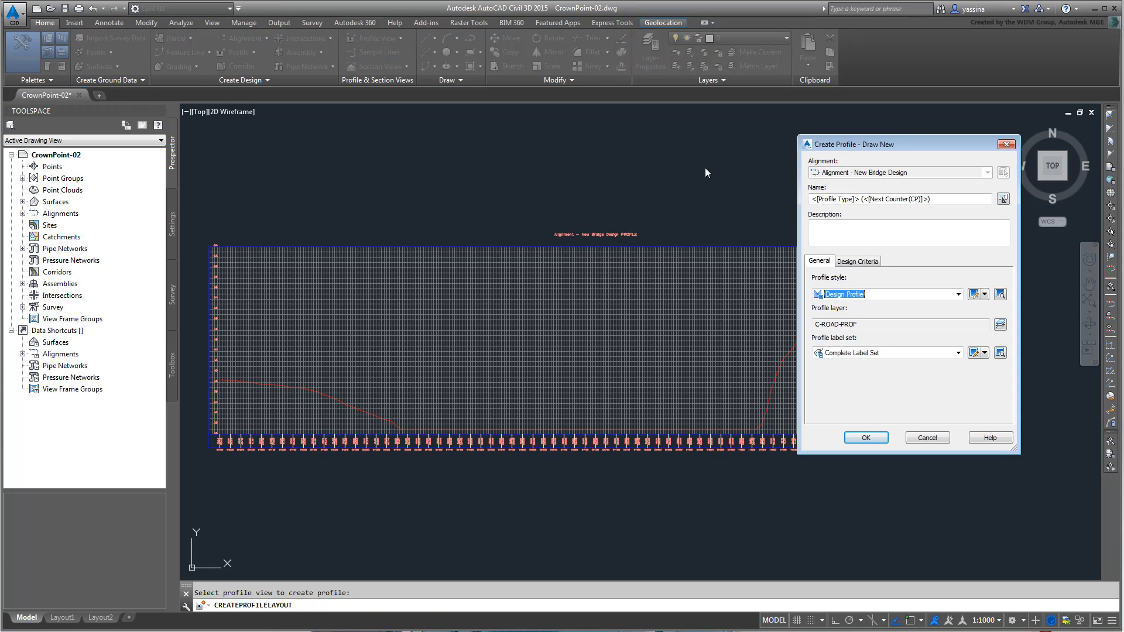
drag(948, 199, 769, 201)
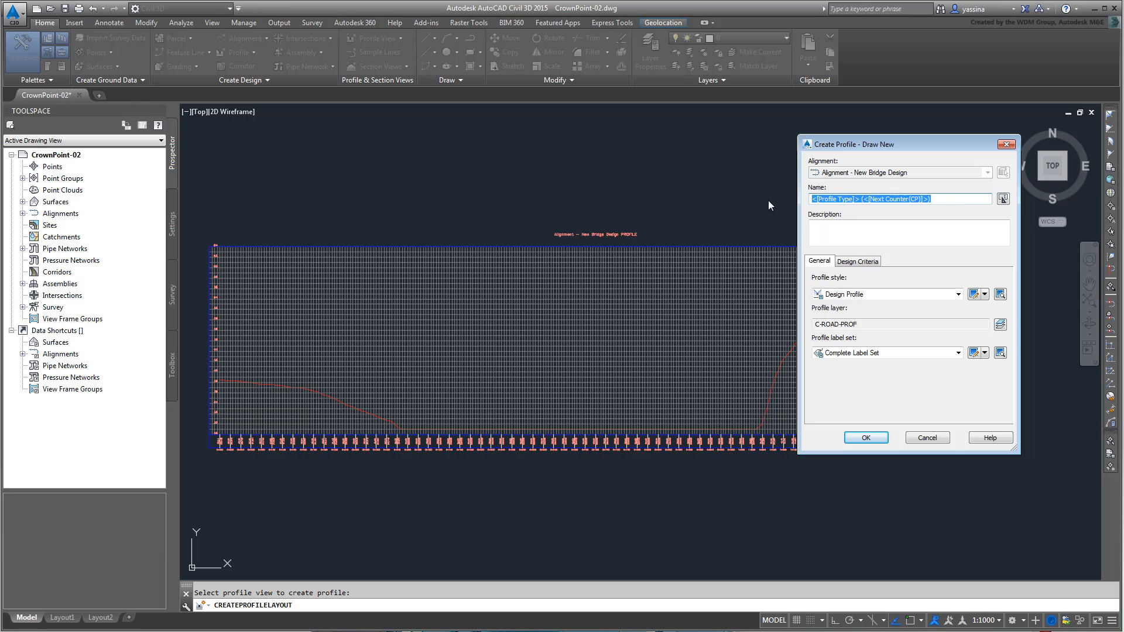
text(Profile - New Bridge)
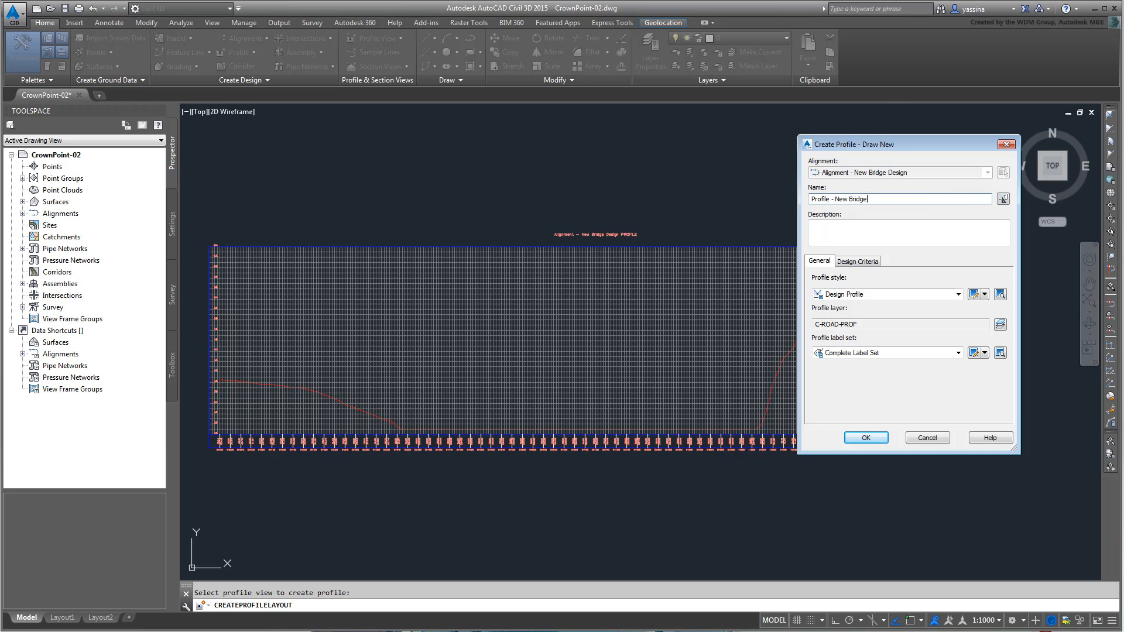
click(866, 437)
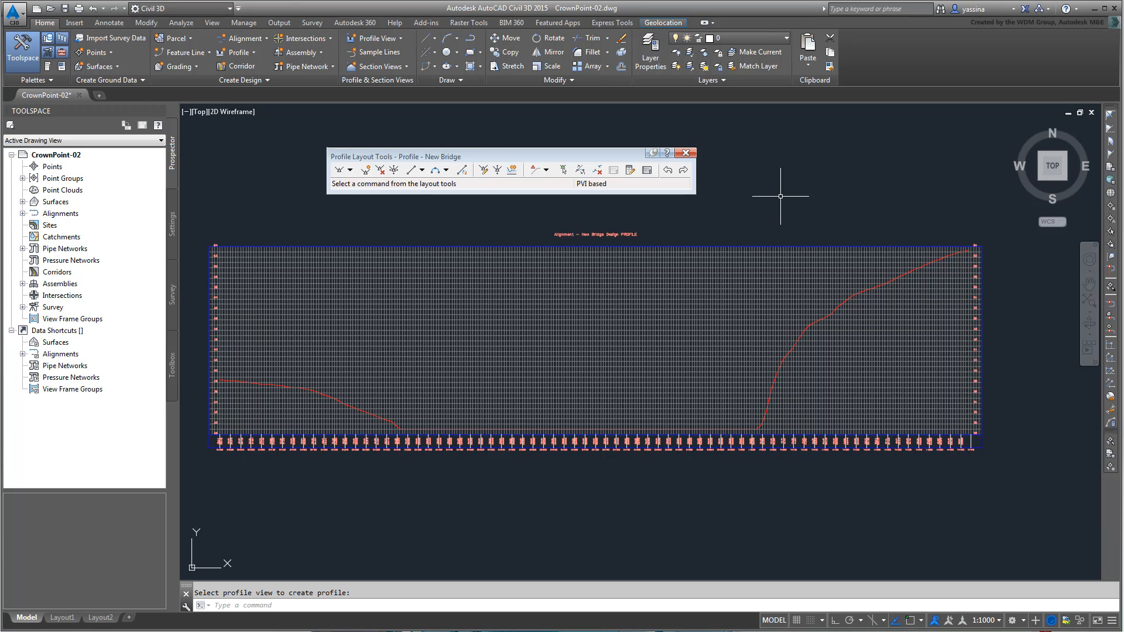
With Ortho off, begin Draw Tangents With Curves, snapping the start point to the existing ground profile's start near elevation 38
key(F8)
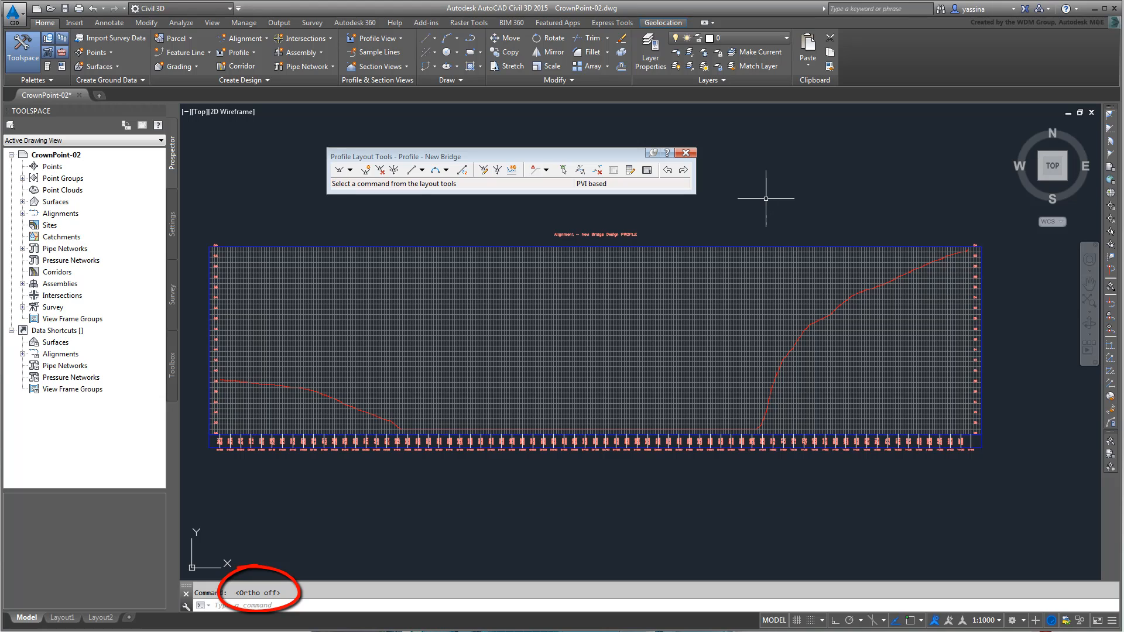
key(F3)
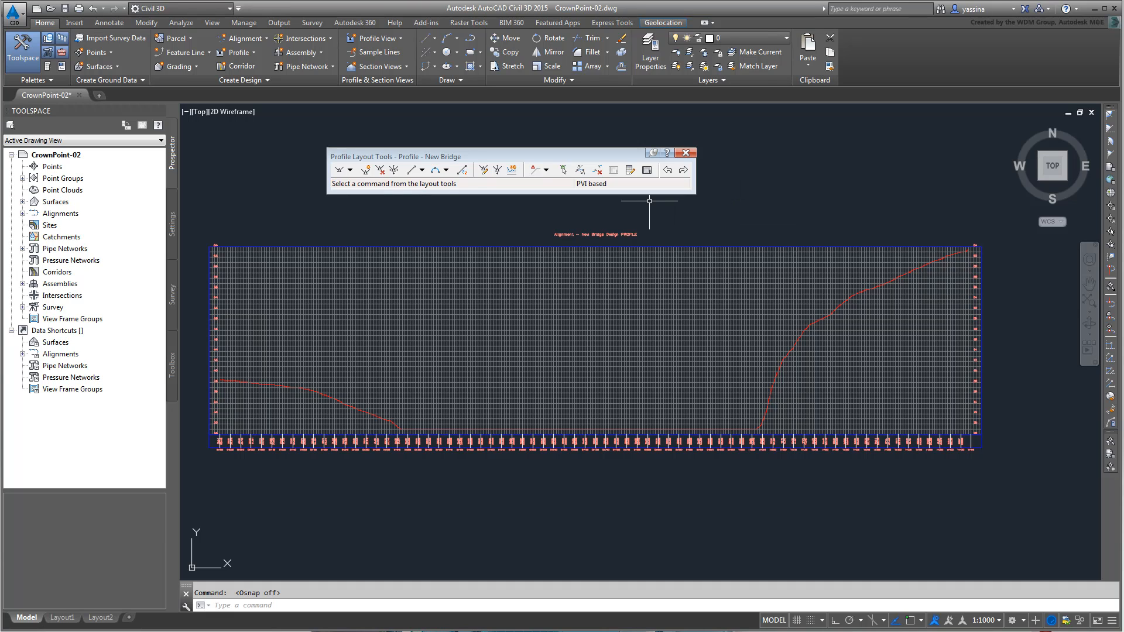
click(349, 170)
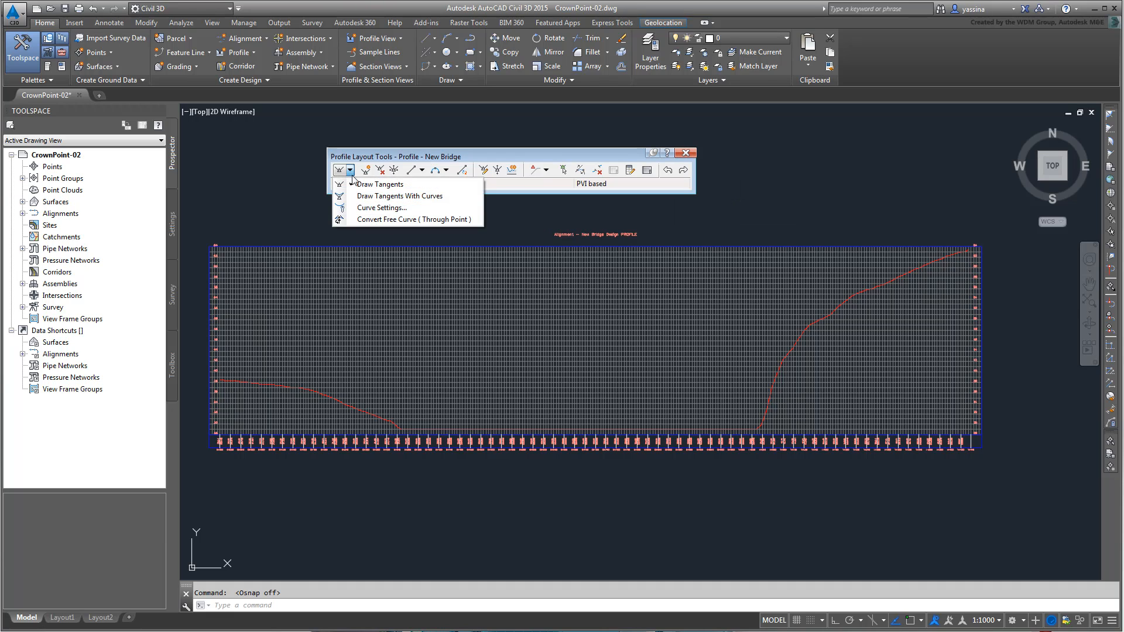
click(418, 198)
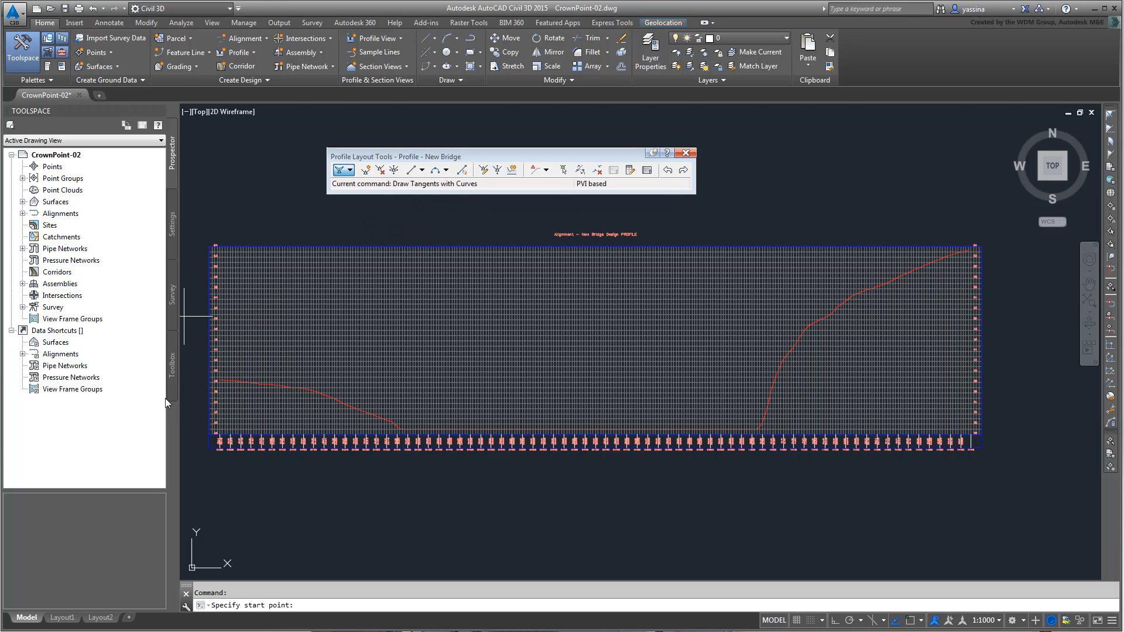
scroll(212, 375, up, 5)
scroll(211, 375, up, 4)
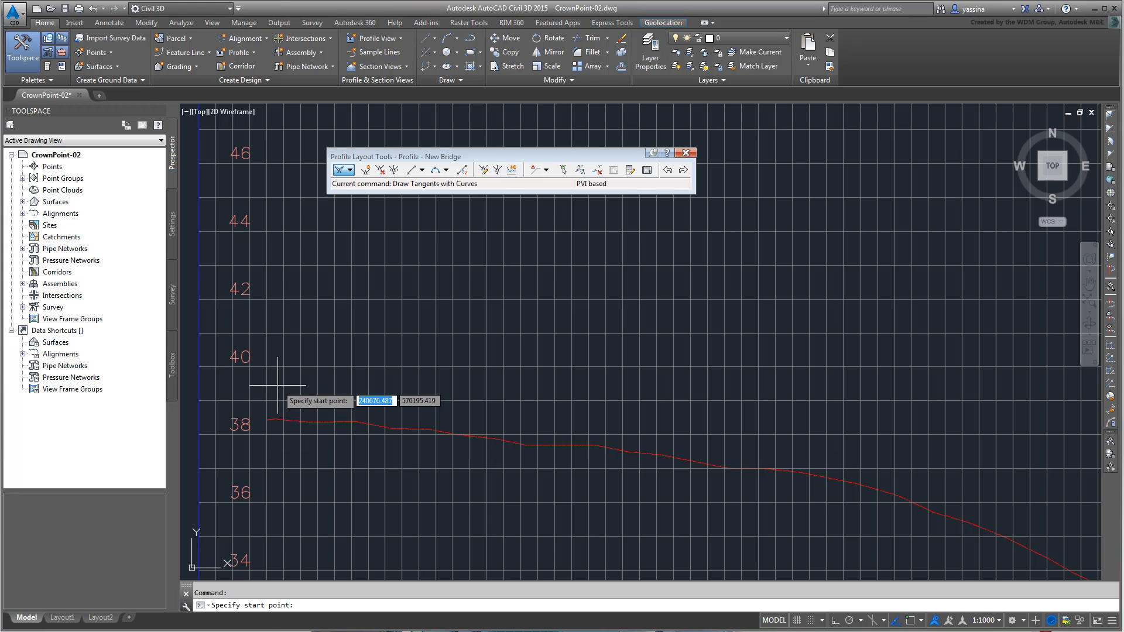
key(F3)
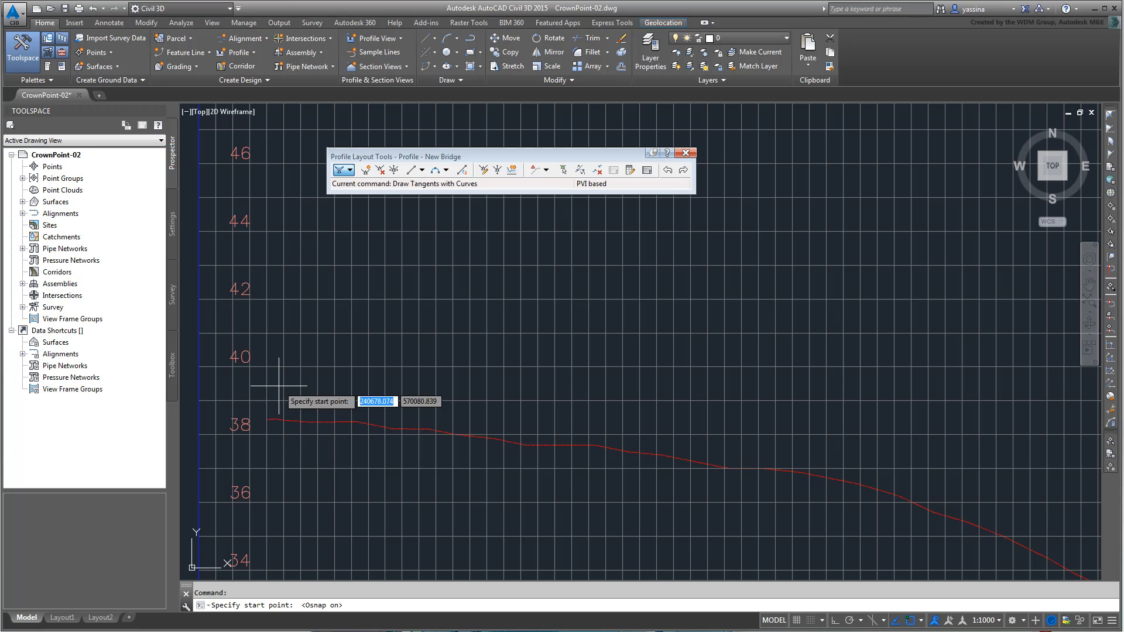
click(266, 420)
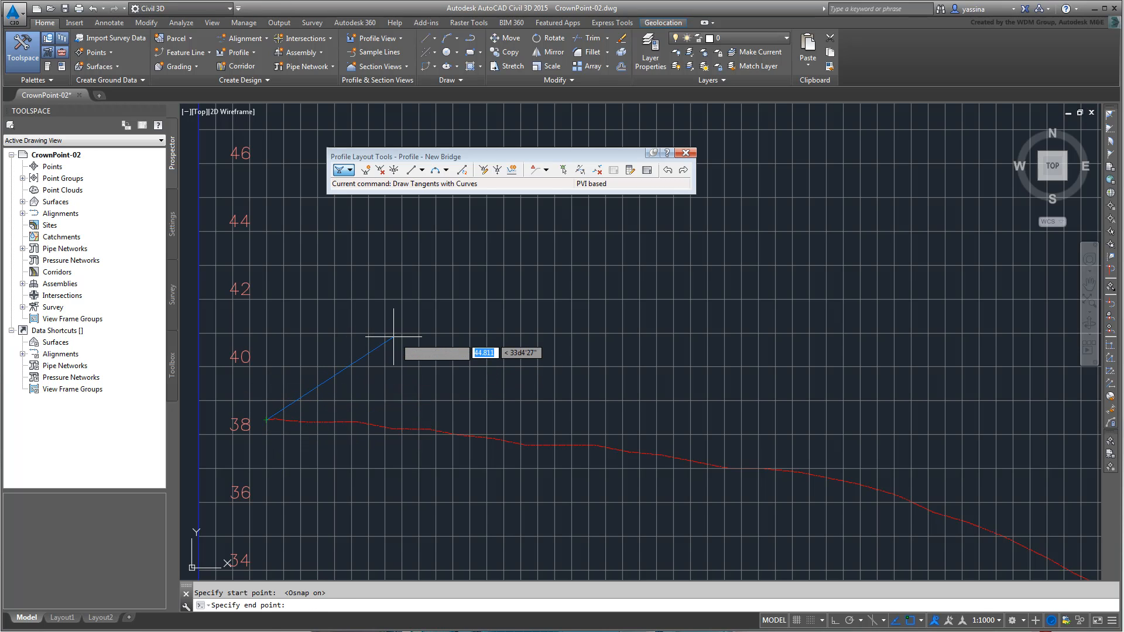
With object snap off, place the design profile's first two PVIs at about stations 0+247 and 0+387, climbing above the existing ground
key(F3)
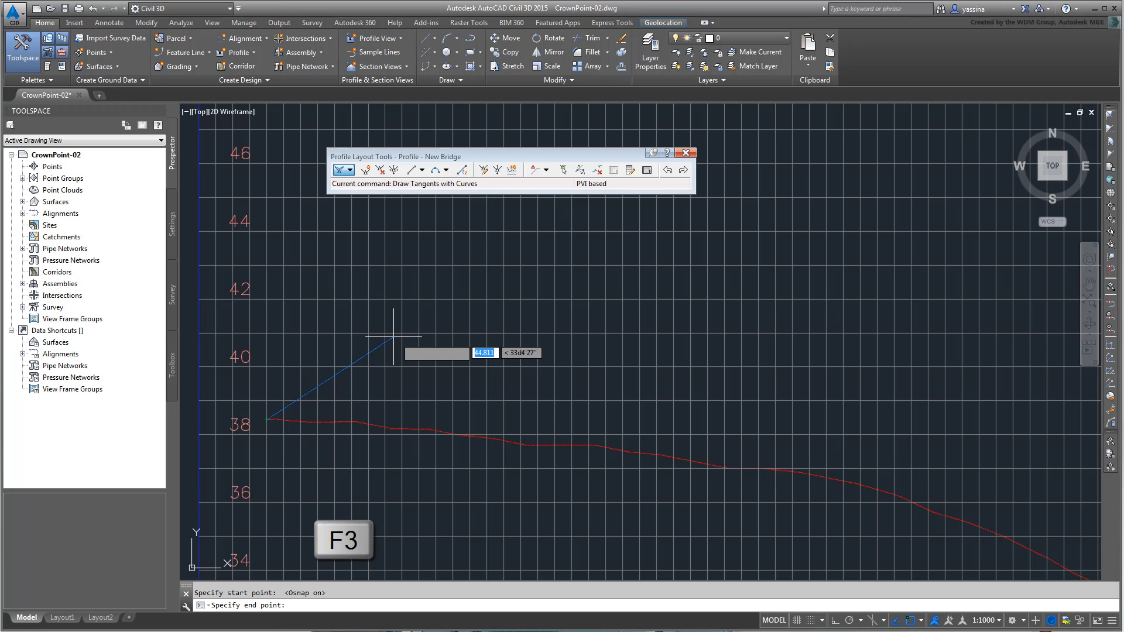
scroll(499, 332, down, 5)
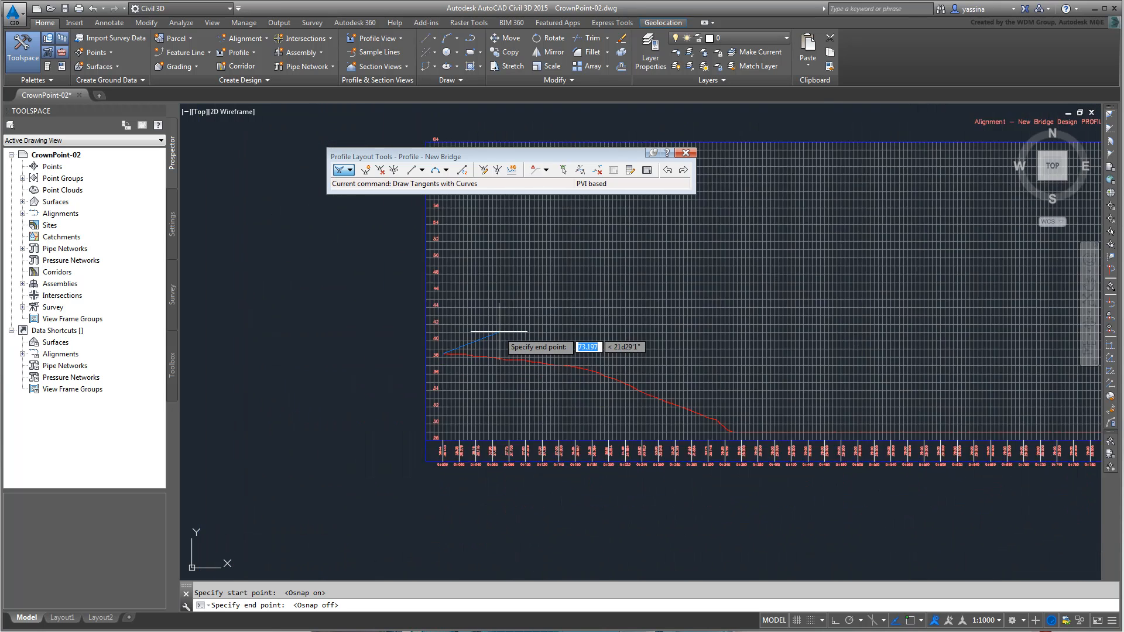
scroll(499, 332, down, 2)
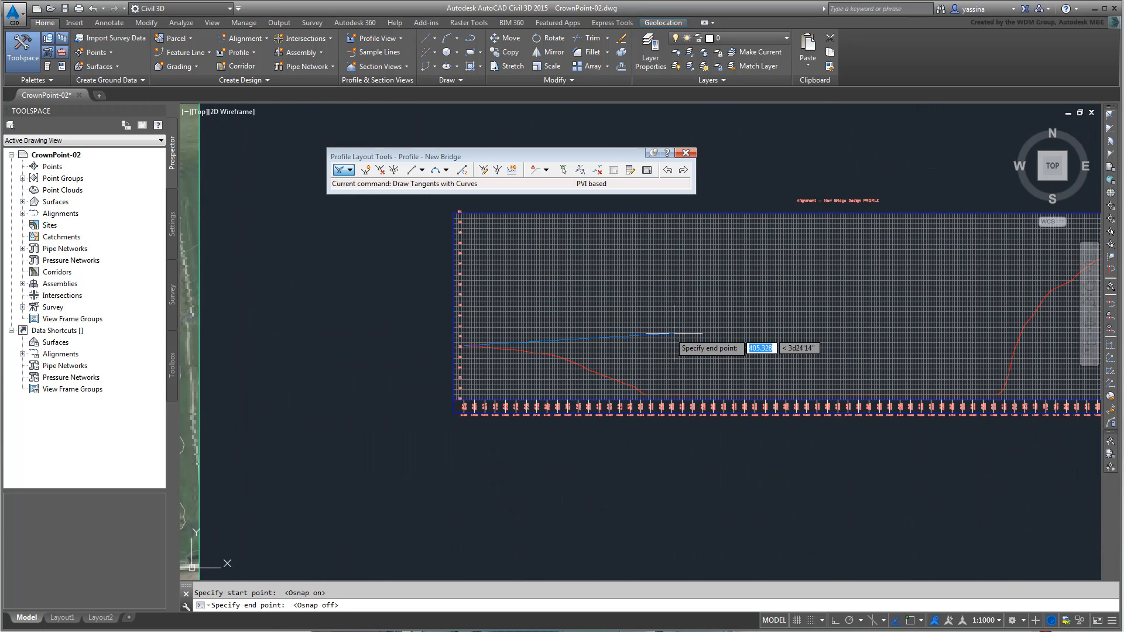
click(592, 324)
click(665, 271)
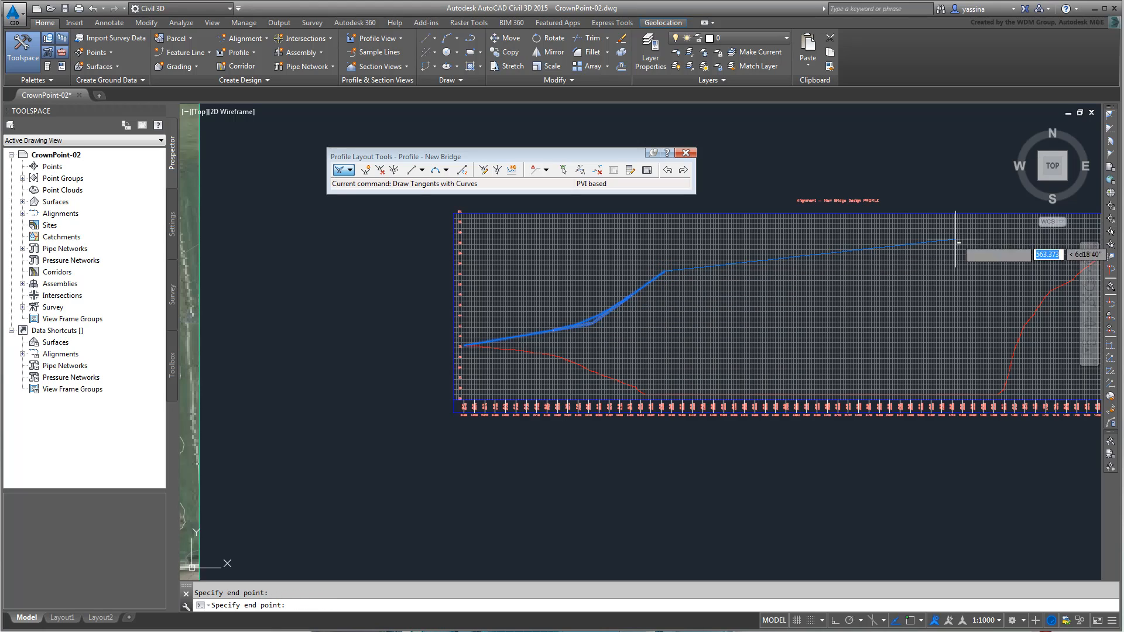
Add two more PVIs near the far bank, at about station 1+114, elevation 61.00, and station 1+291, elevation 61.14
scroll(984, 241, down, 6)
scroll(1022, 240, up, 6)
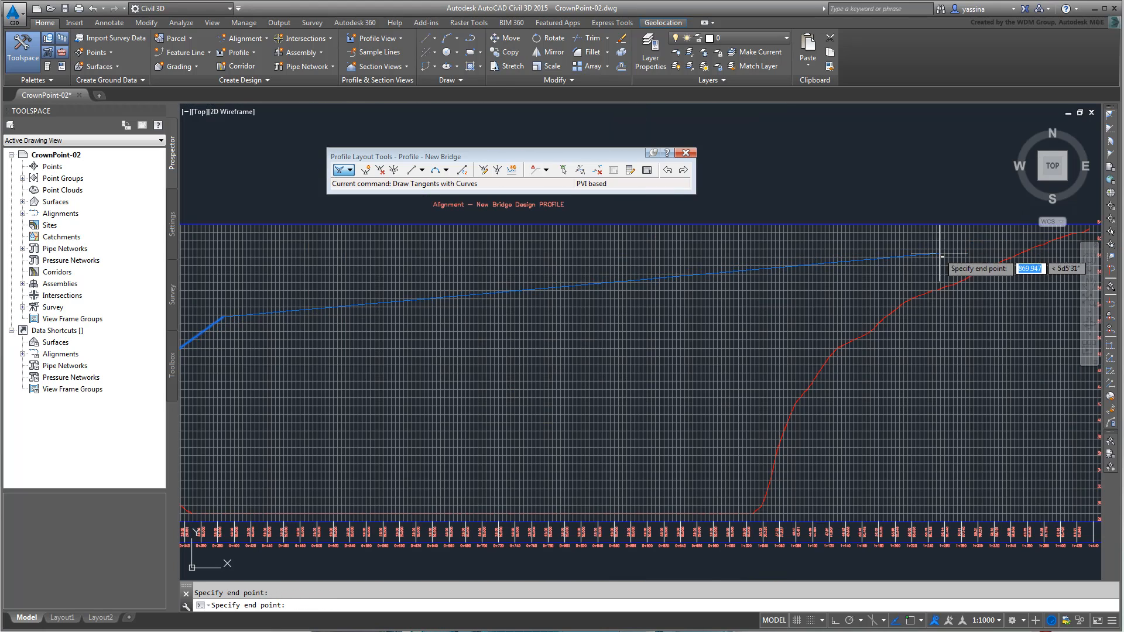
click(822, 250)
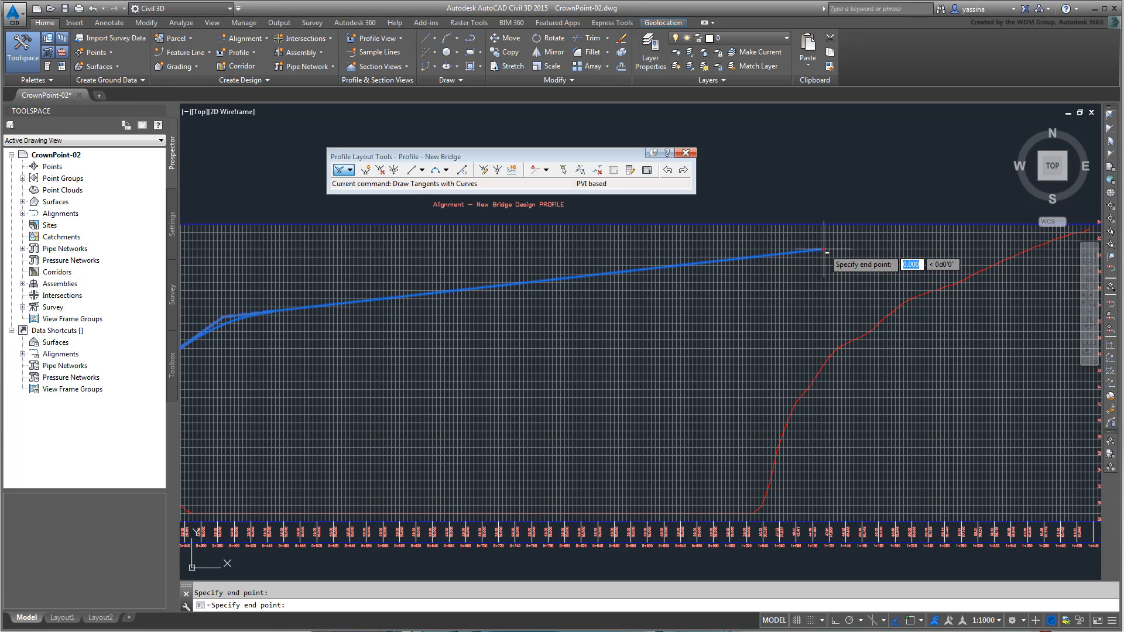
click(972, 247)
With object snap on, finish the tangents at the far end of the existing ground profile, near elevation 63.4
scroll(1097, 237, up, 10)
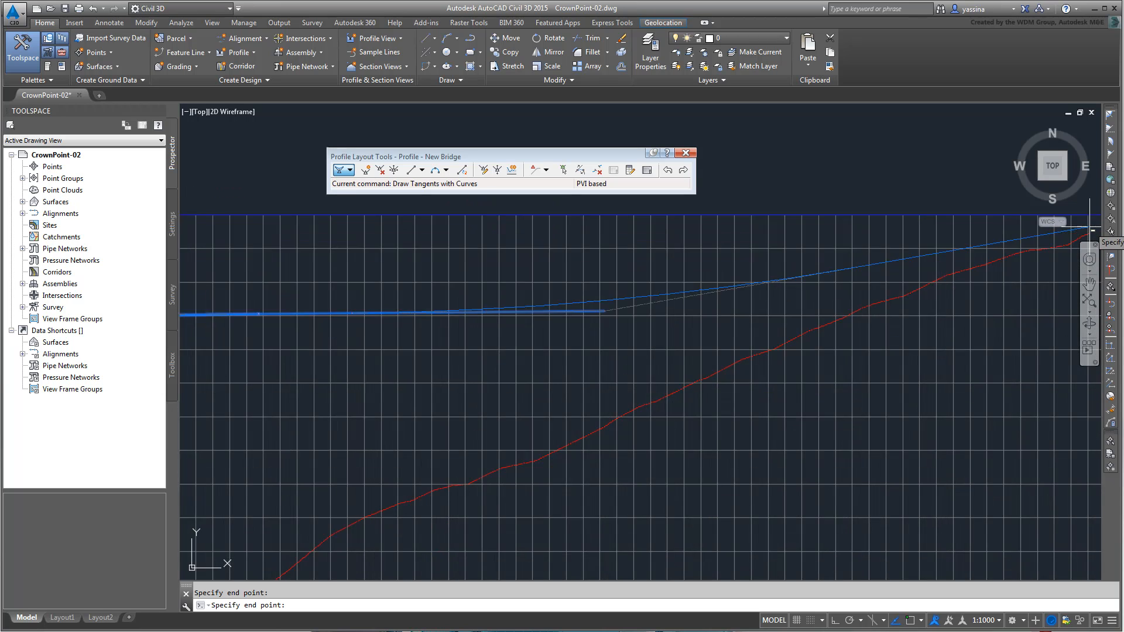
scroll(961, 355, down, 2)
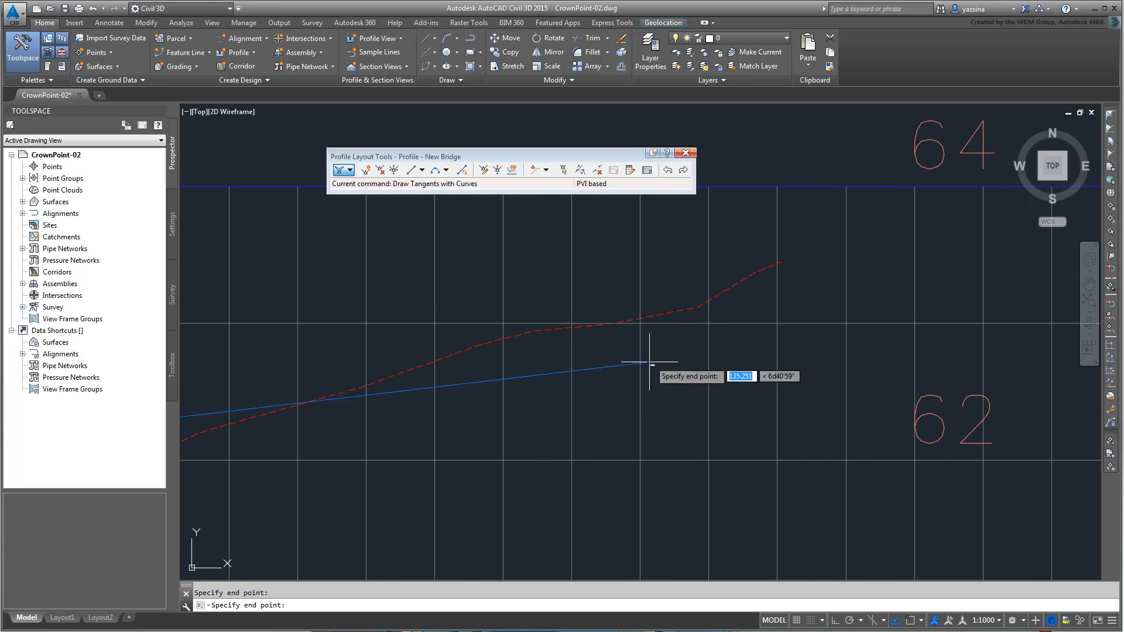
click(786, 262)
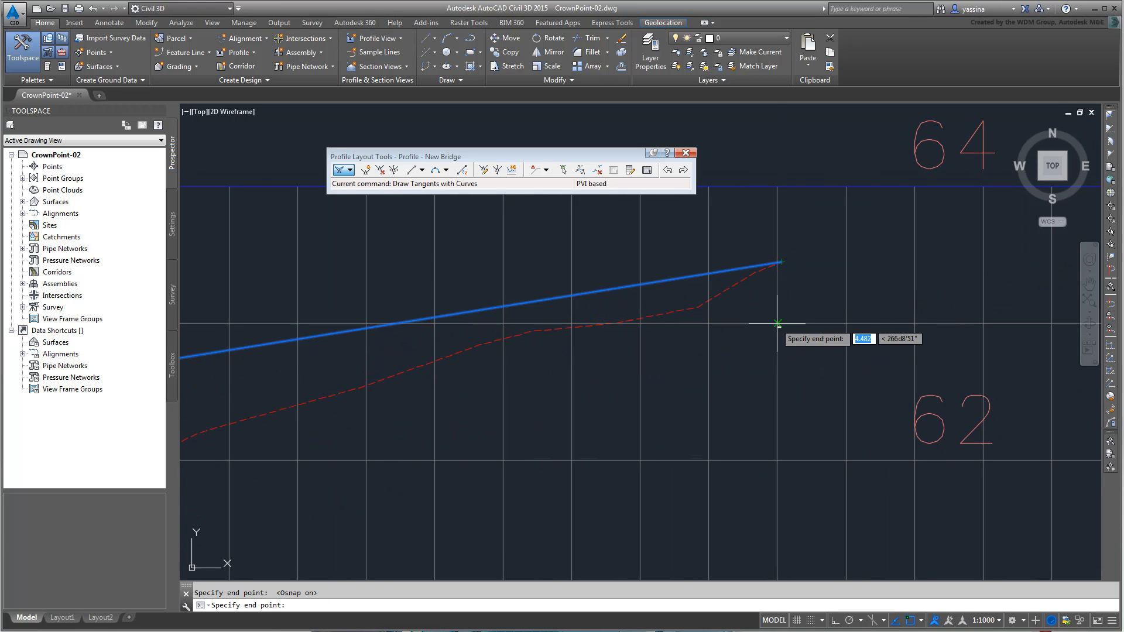
key(Return)
scroll(747, 310, down, 8)
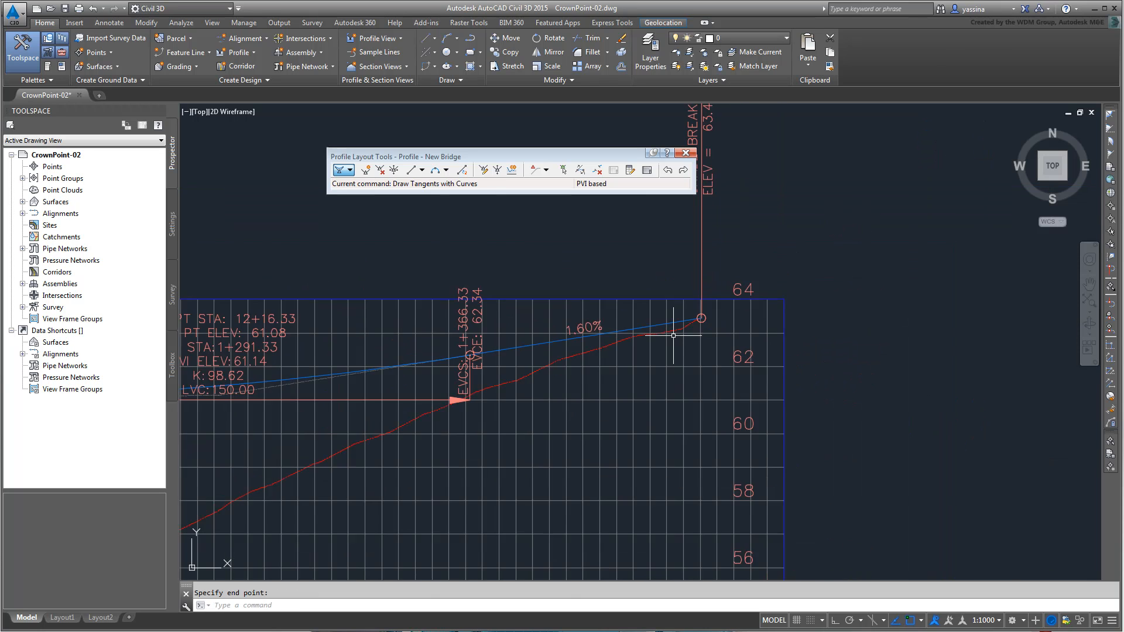
middle_drag(455, 410, 586, 397)
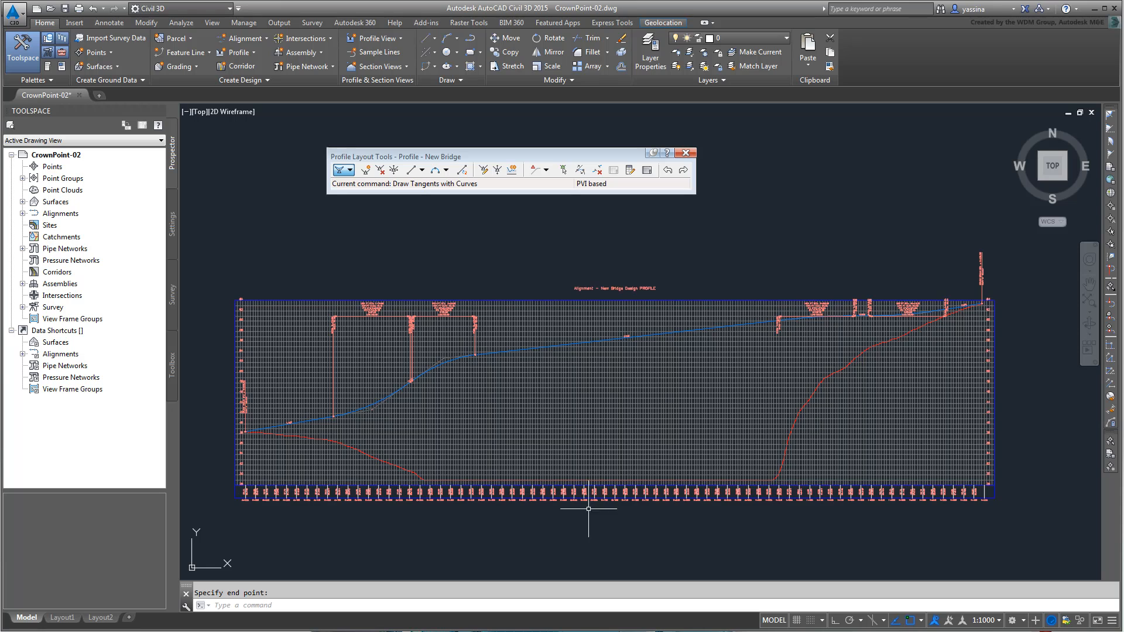
Lower the design profile's first two PVIs, moving the first back to about station 0+230 and the second forward to about 0+390
click(372, 404)
scroll(373, 417, up, 5)
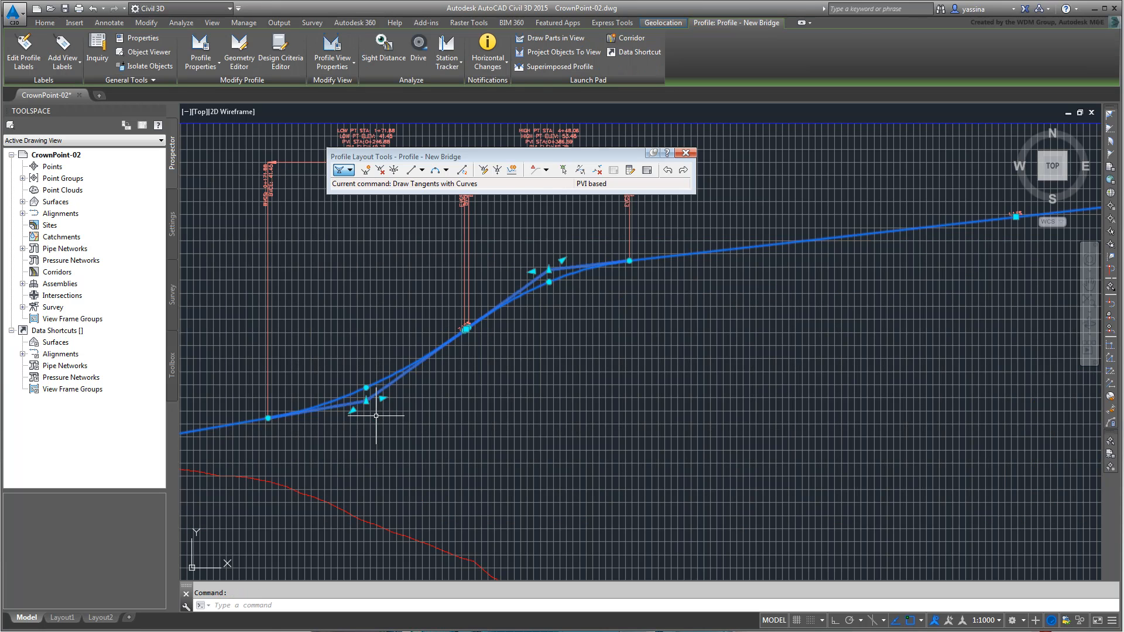
click(352, 411)
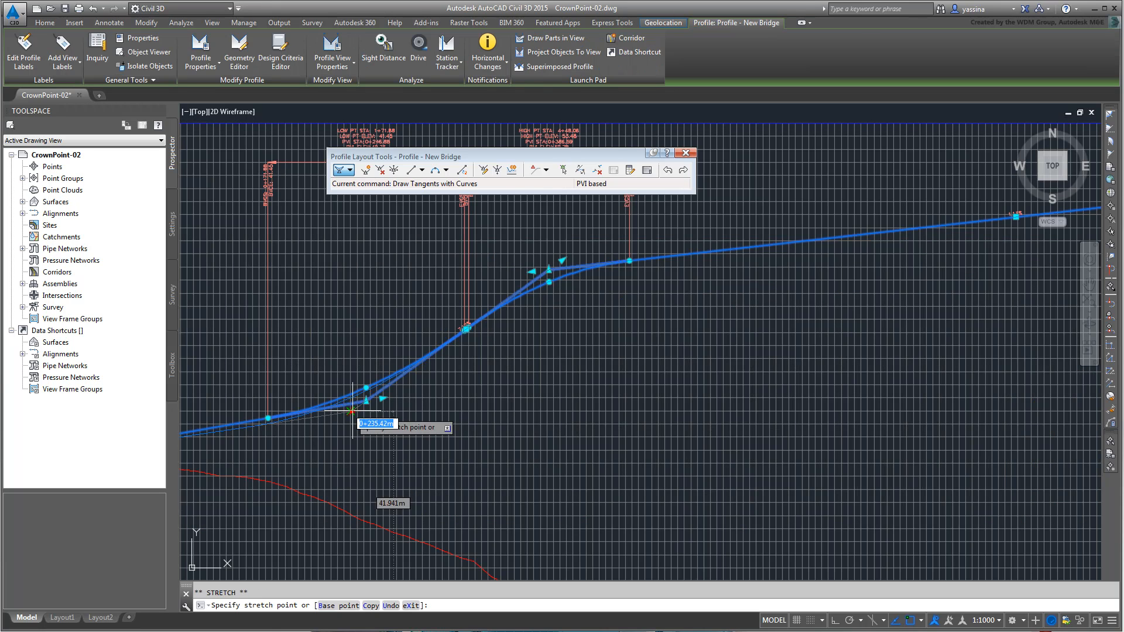
click(329, 424)
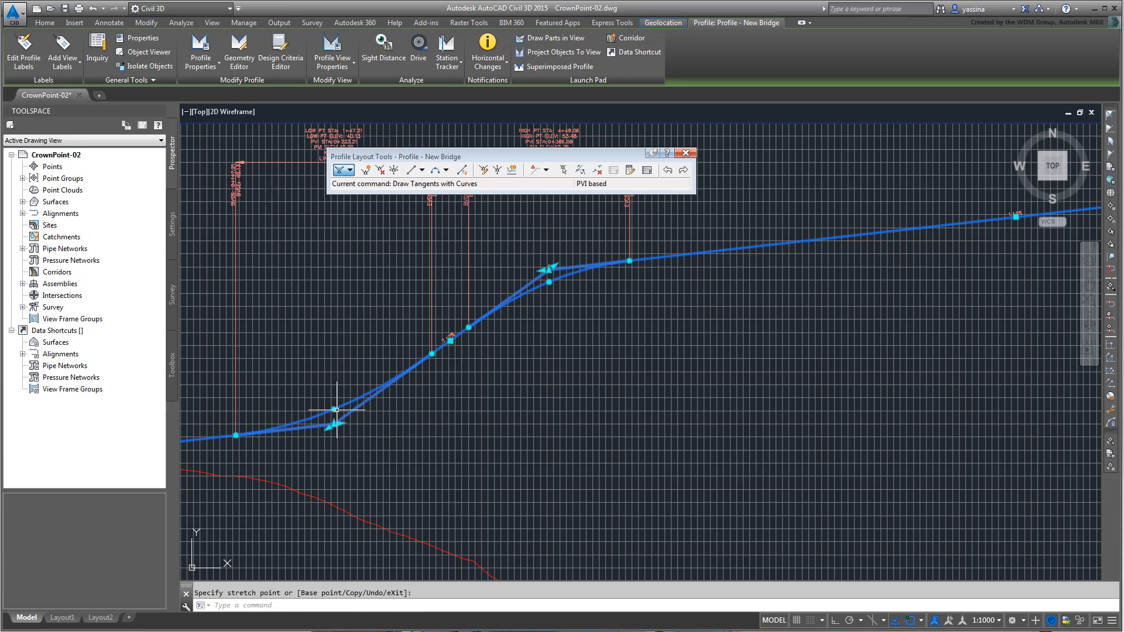
click(547, 270)
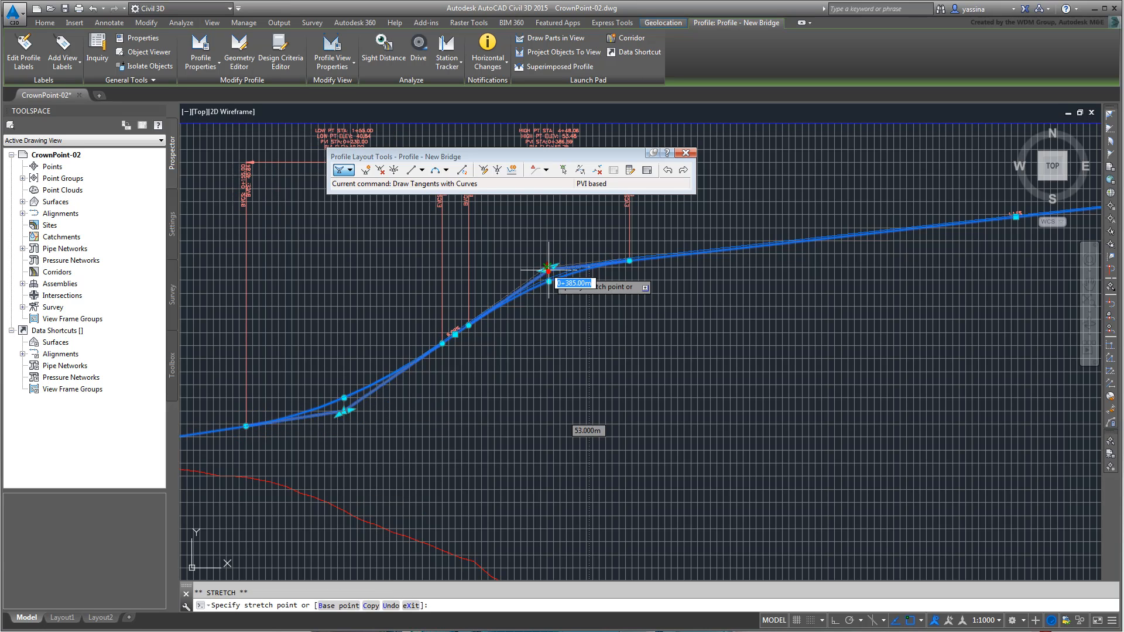
click(556, 284)
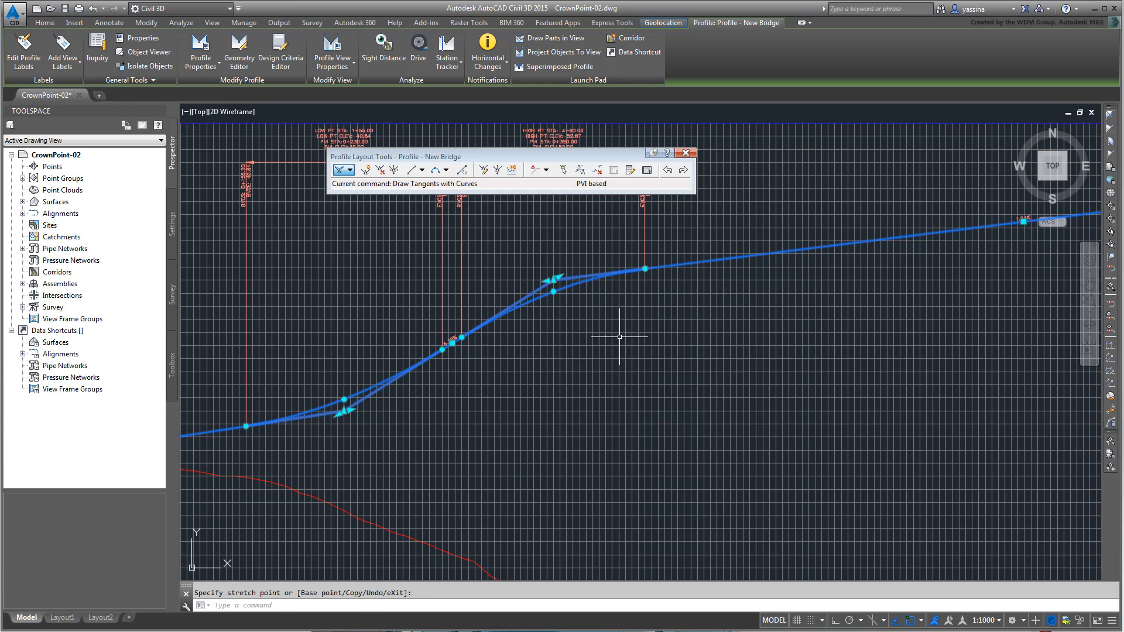
Examine the last two vertical curves and their labels near the design profile's far end, and the overall profile shape
scroll(760, 322, down, 1)
scroll(759, 321, up, 3)
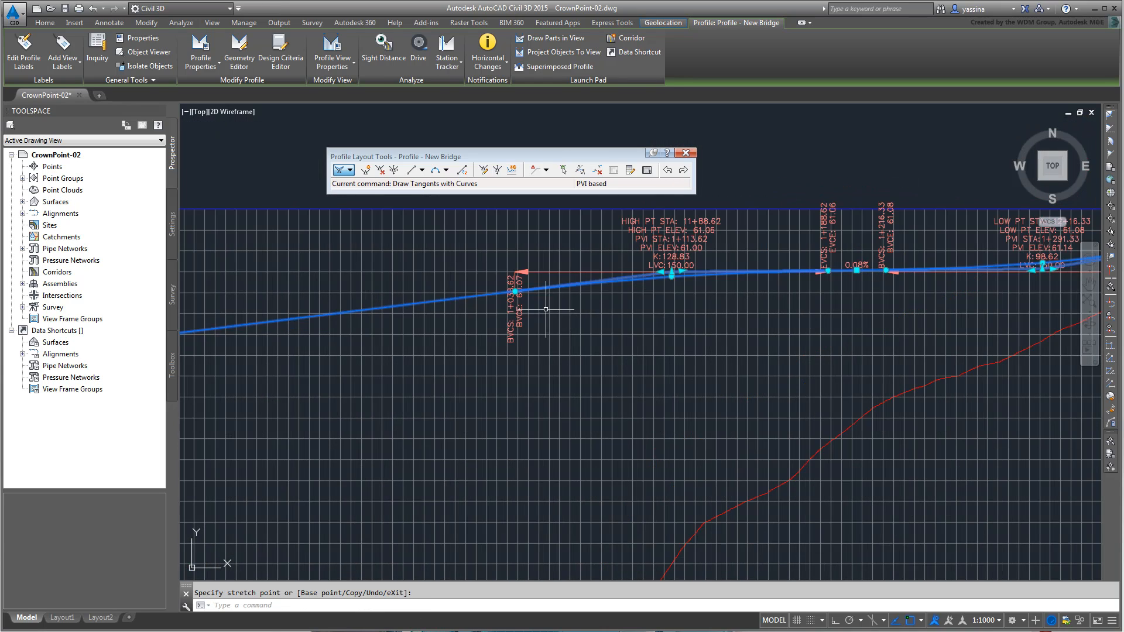
middle_drag(897, 304, 553, 316)
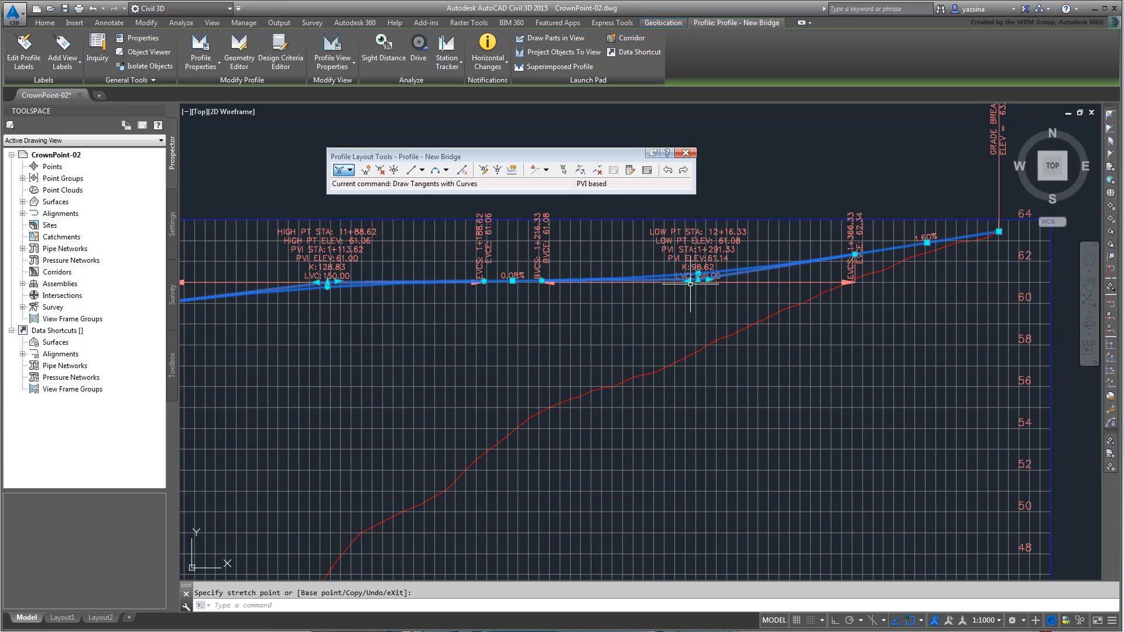
scroll(542, 310, down, 4)
middle_drag(467, 337, 752, 296)
scroll(710, 301, down, 2)
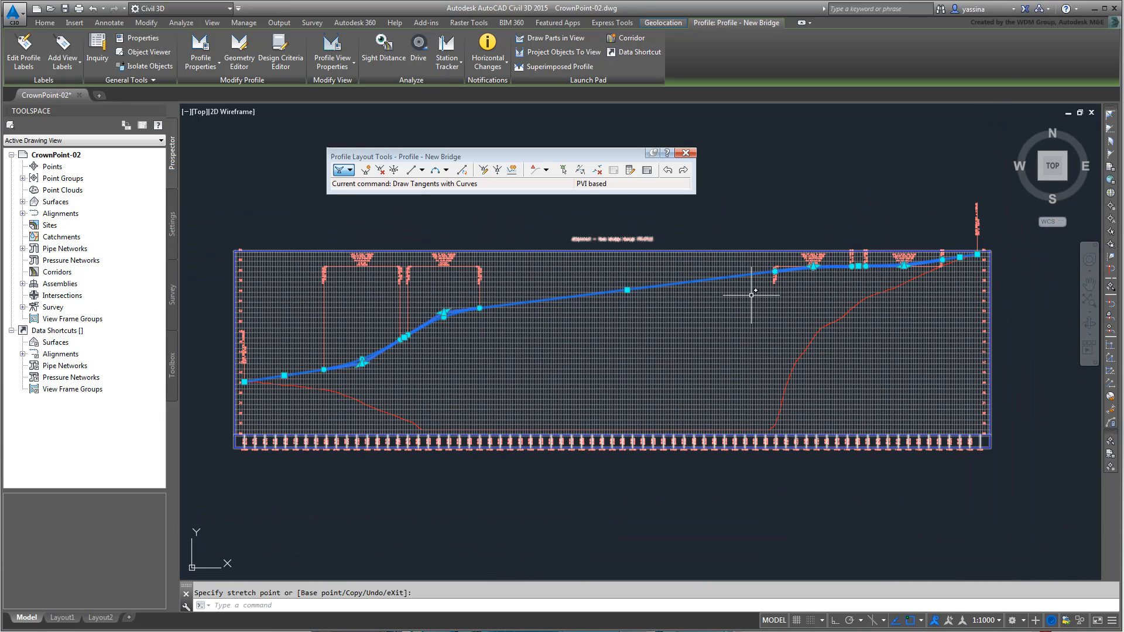
middle_drag(701, 326, 695, 351)
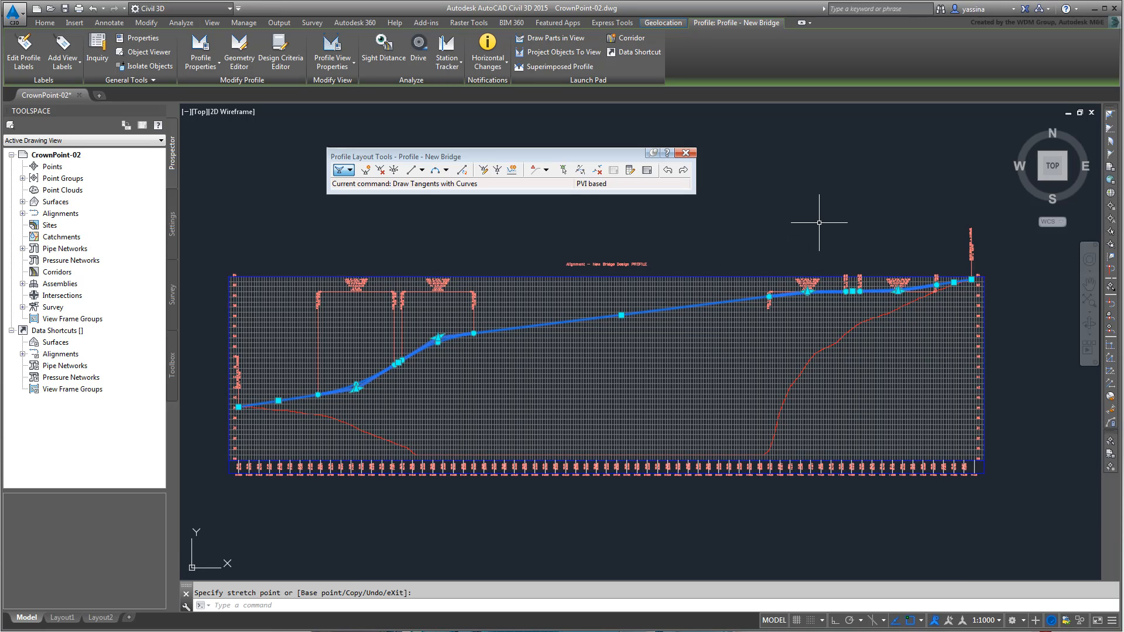
Clear the selection of the design profile and close the Profile Layout Tools
key(Escape)
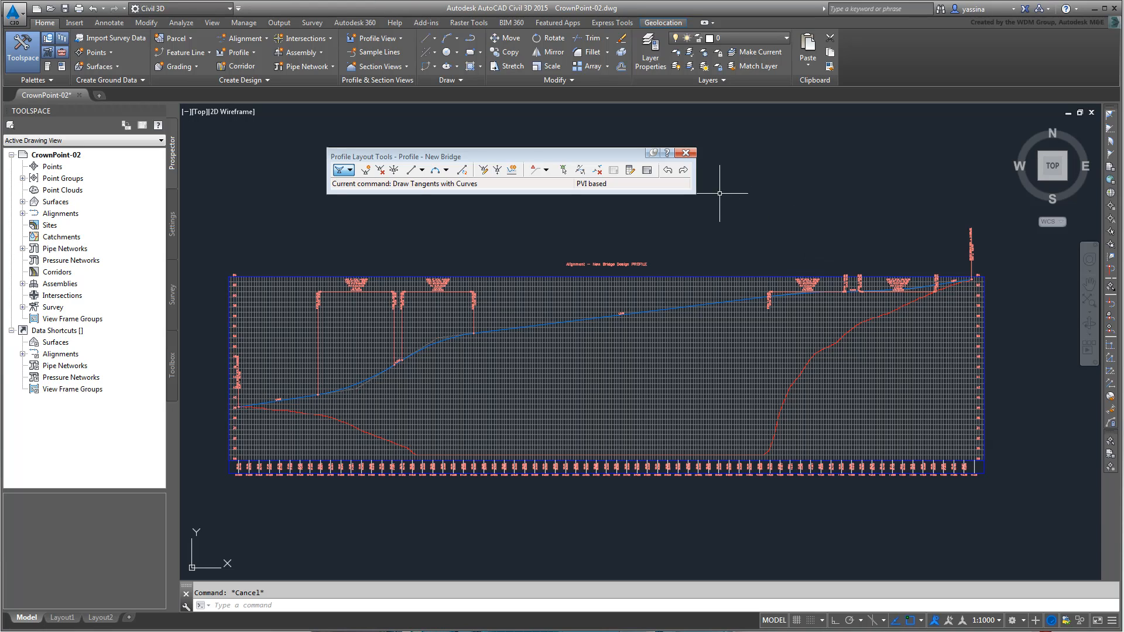
click(686, 153)
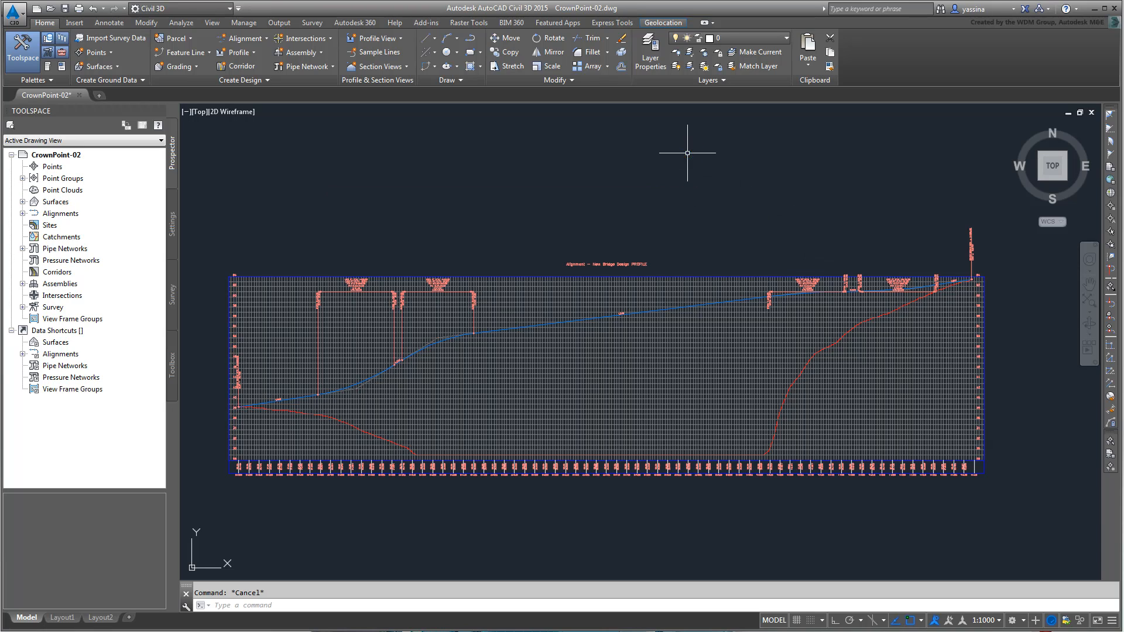